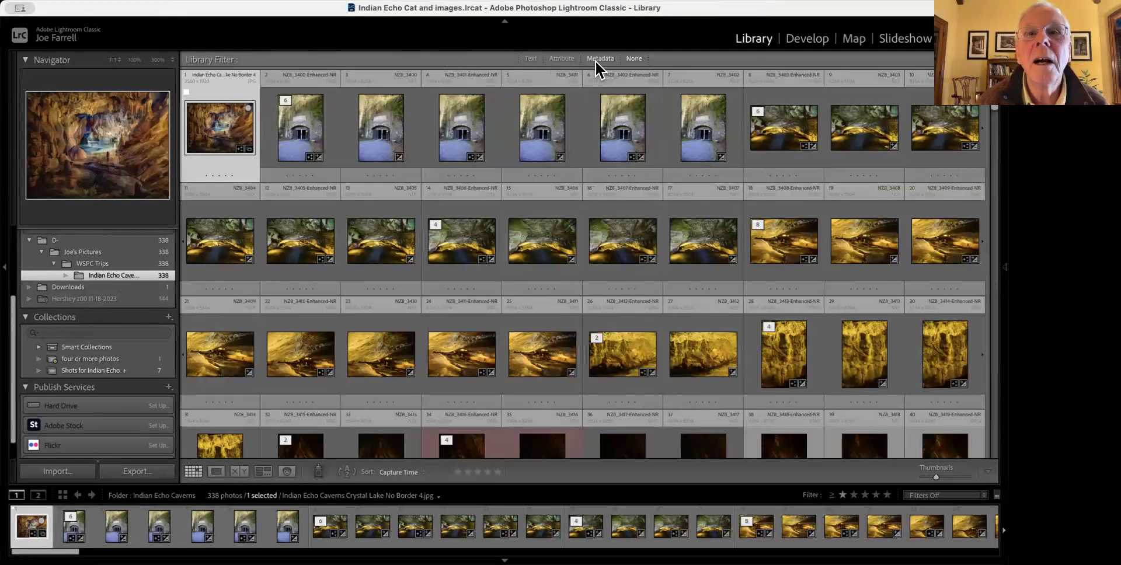
# - Filter the Indian Echo Caverns folder to photos rated one star or higher and open NZ8_3419-Enhanced-NR.dng in Loupe view
pyautogui.click(565, 61)
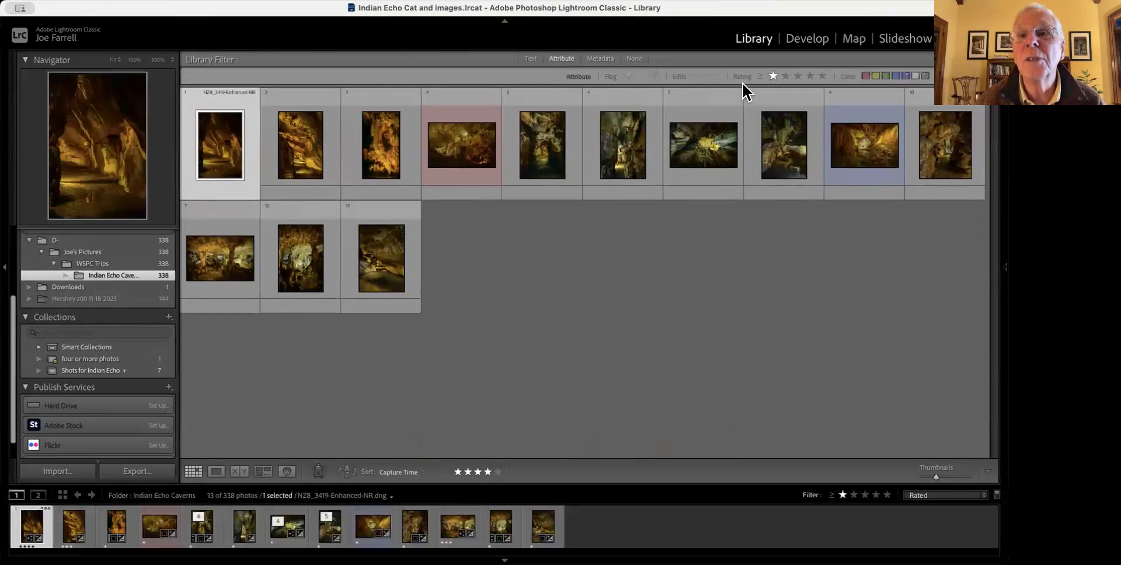
pyautogui.doubleClick(229, 166)
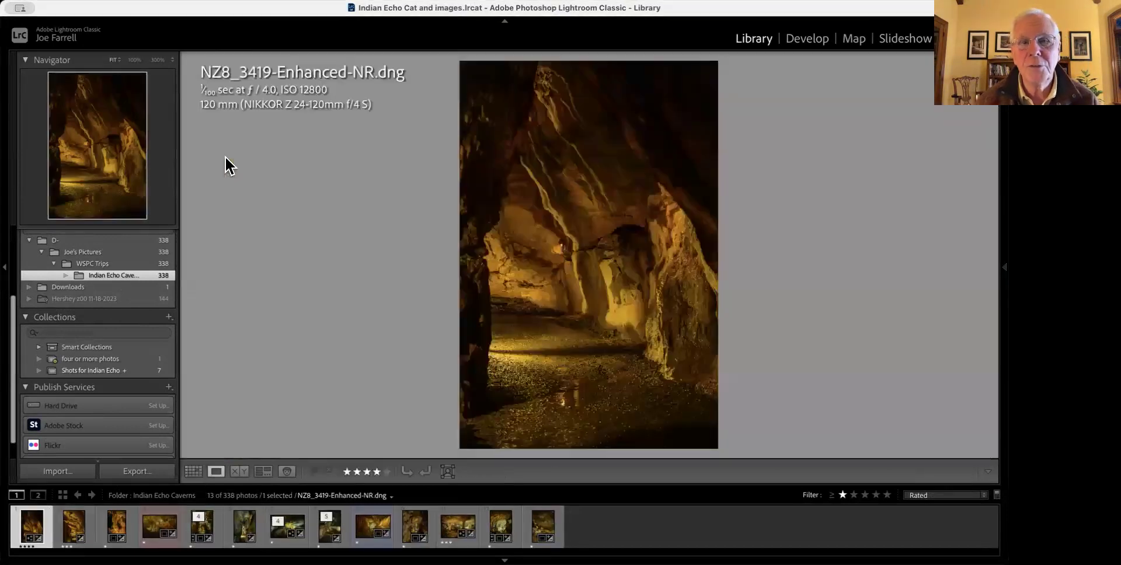
pyautogui.press('f')
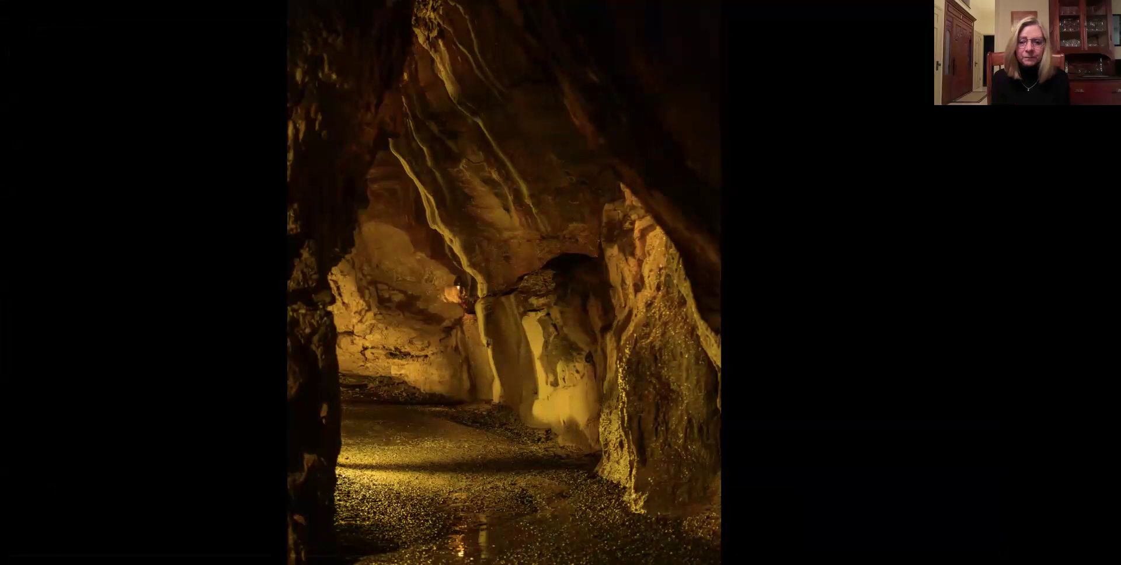
pyautogui.press('Escape')
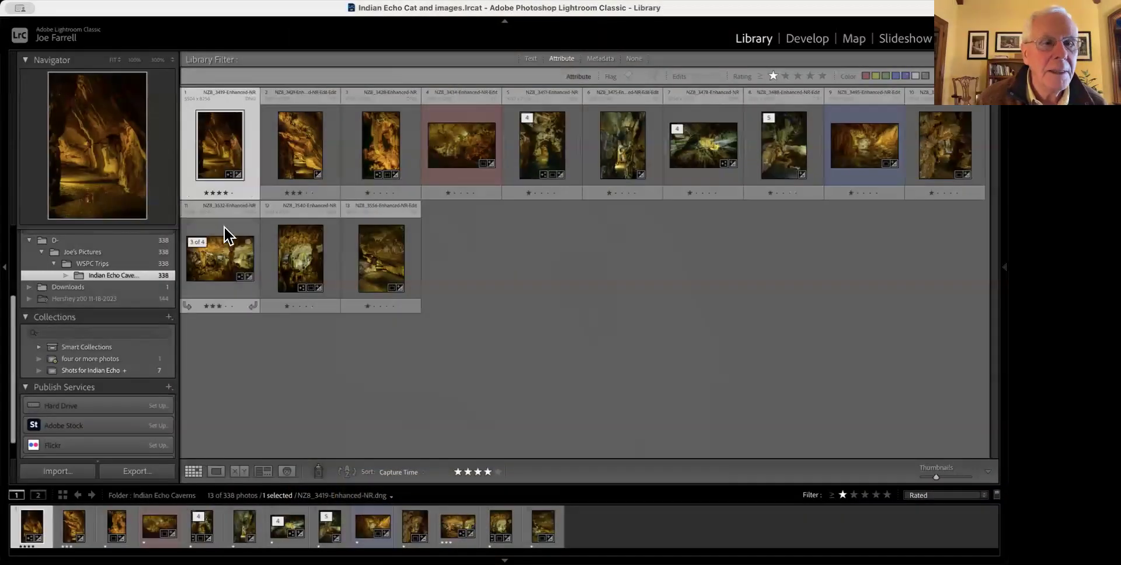
pyautogui.click(217, 473)
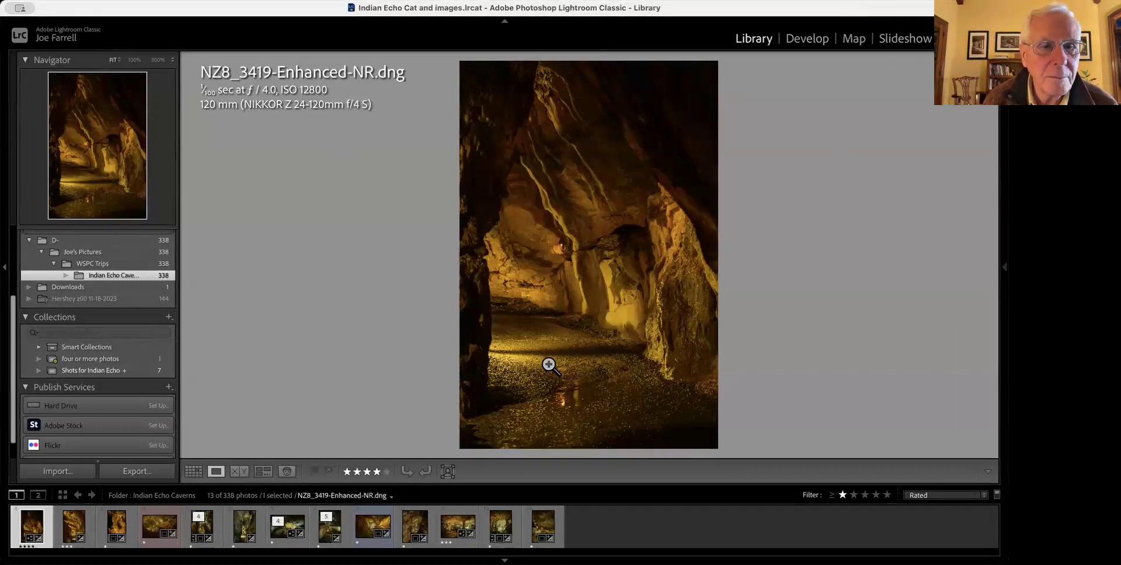
# - View the rated photos from NZ8_3421 to NZ8_3434 in Loupe view and turn on the shooting information overlay
pyautogui.click(69, 531)
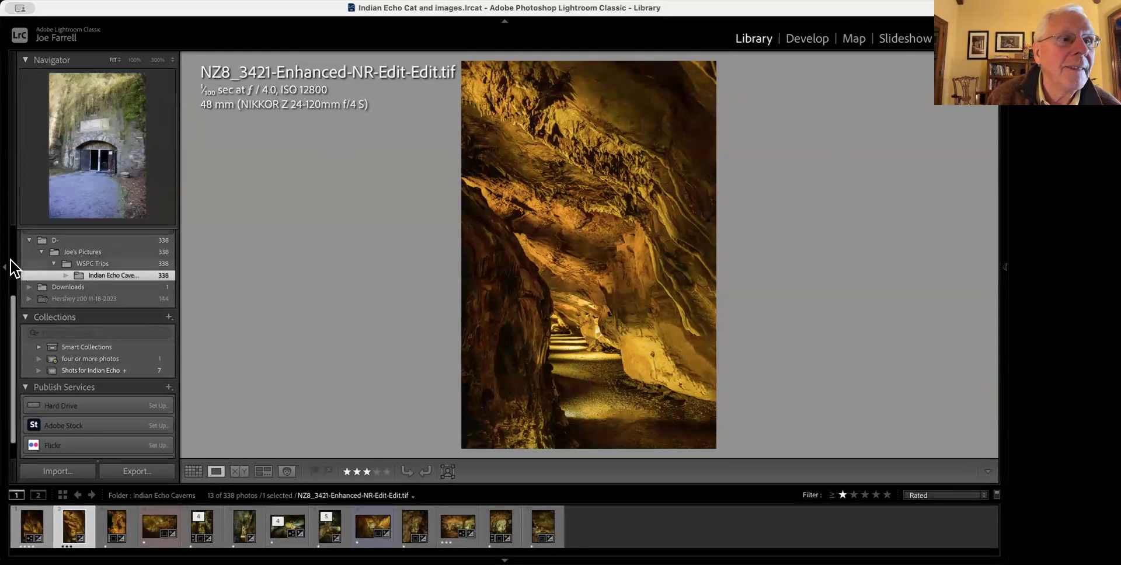
pyautogui.click(5, 270)
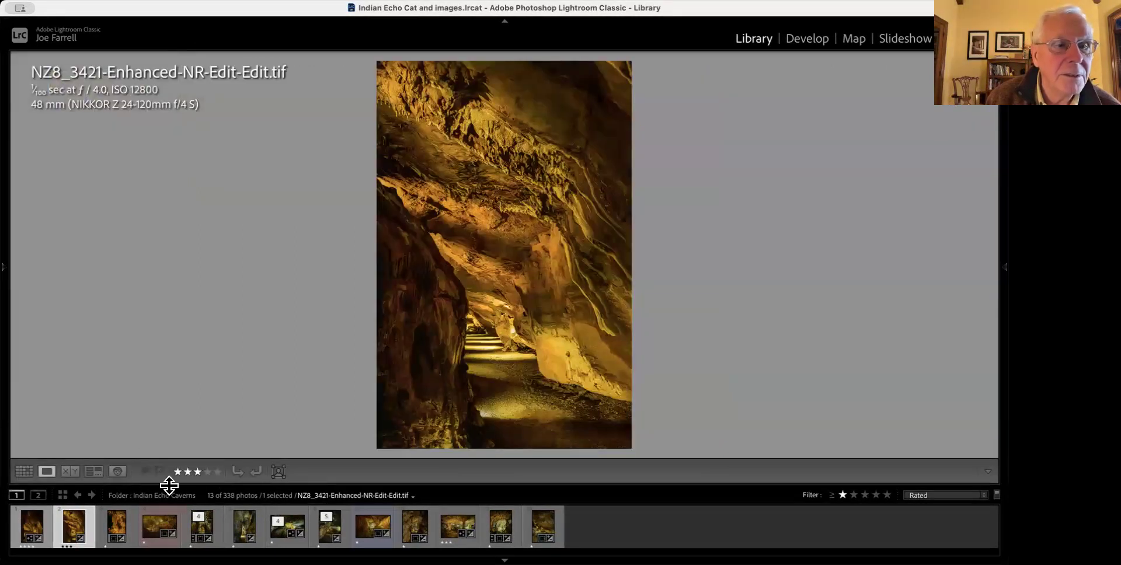
pyautogui.click(5, 275)
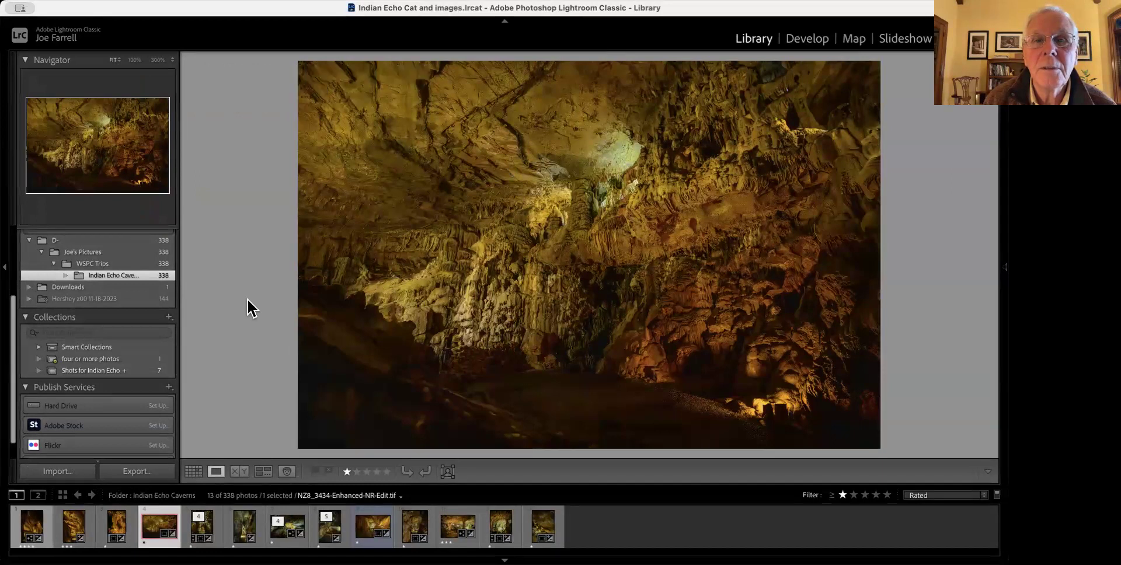
pyautogui.press('i')
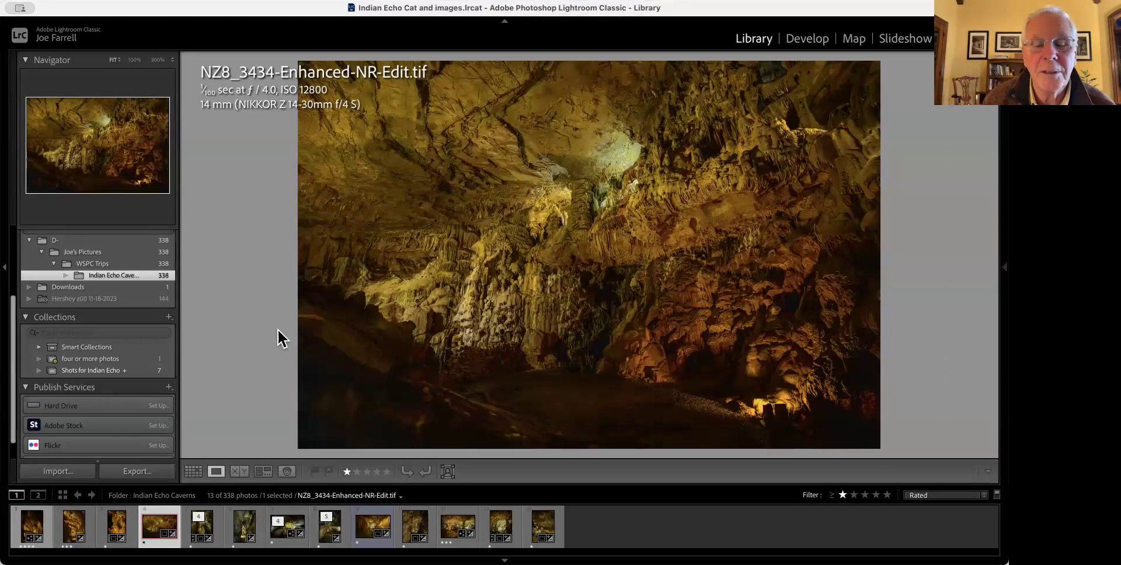
# - Review the rated cave photos one by one from NZ8_3451 to NZ8_3495, including their exposure and lens details
pyautogui.press('Right')
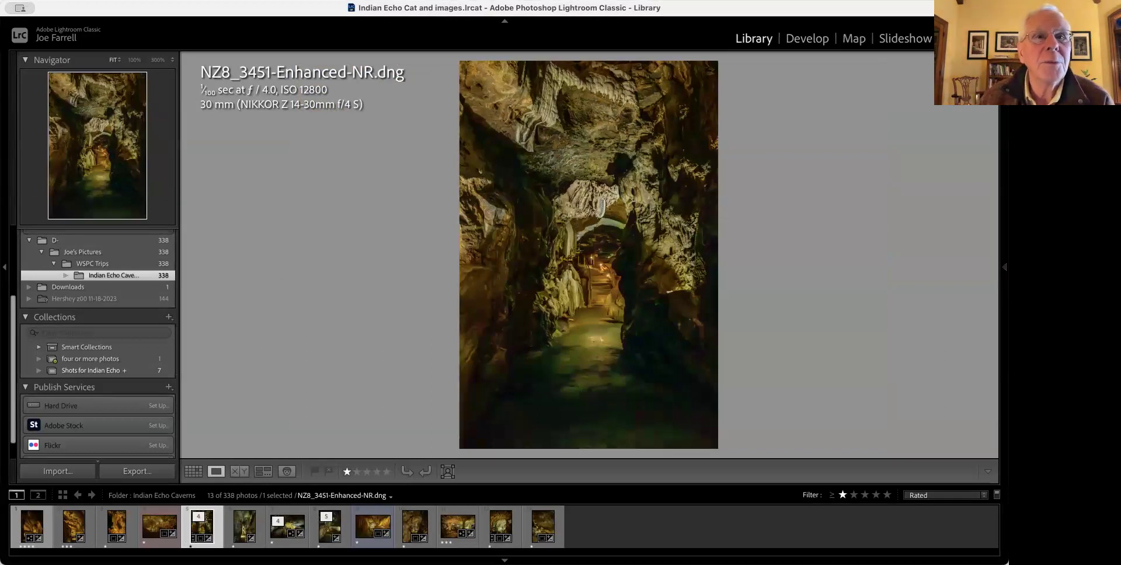
pyautogui.click(244, 526)
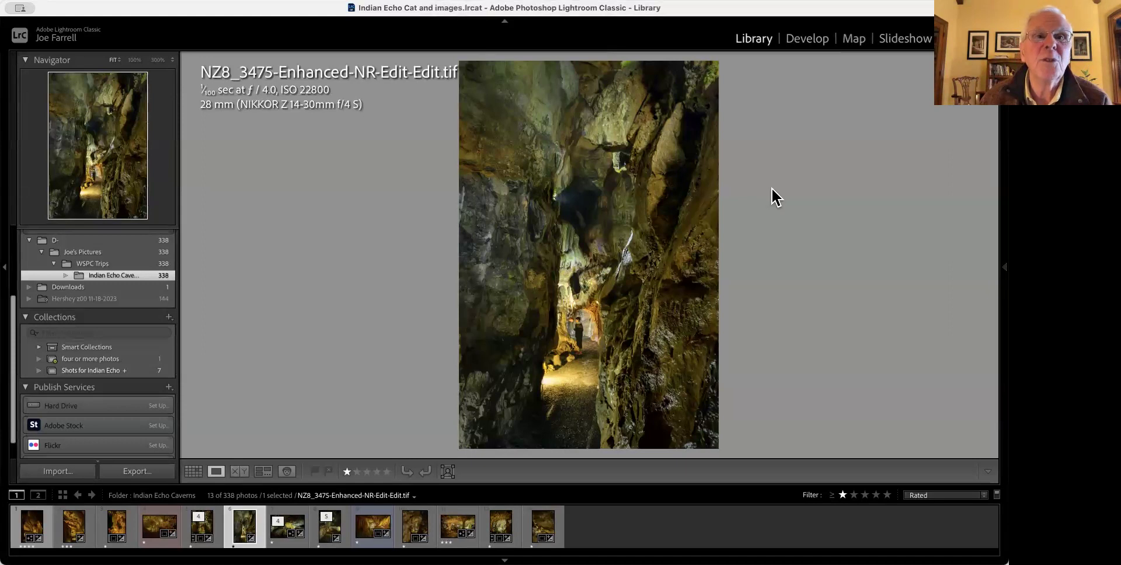
pyautogui.press('Right')
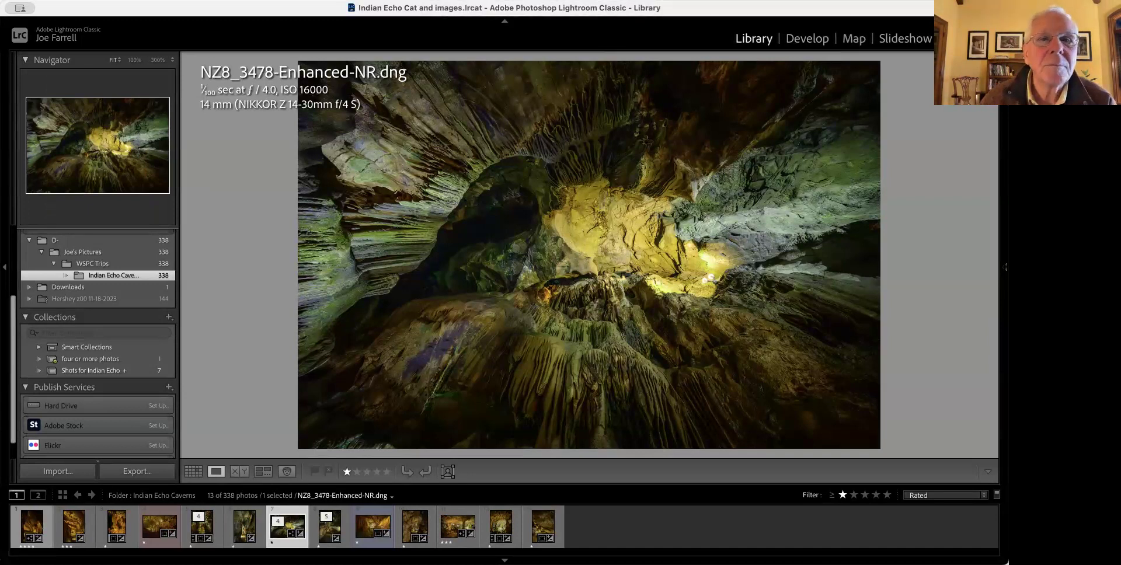
pyautogui.click(330, 527)
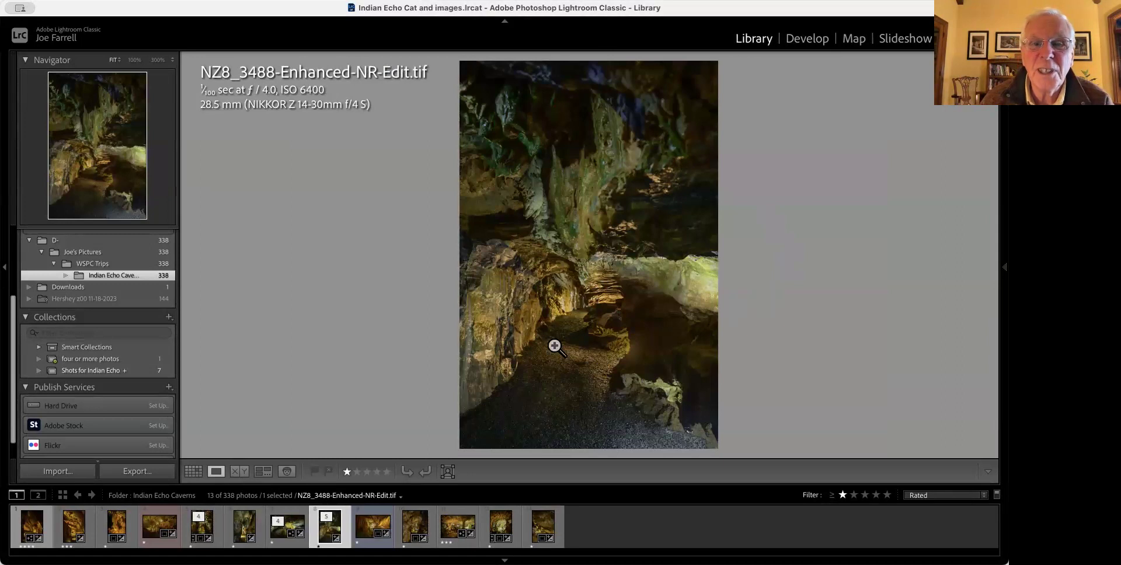
pyautogui.press('Right')
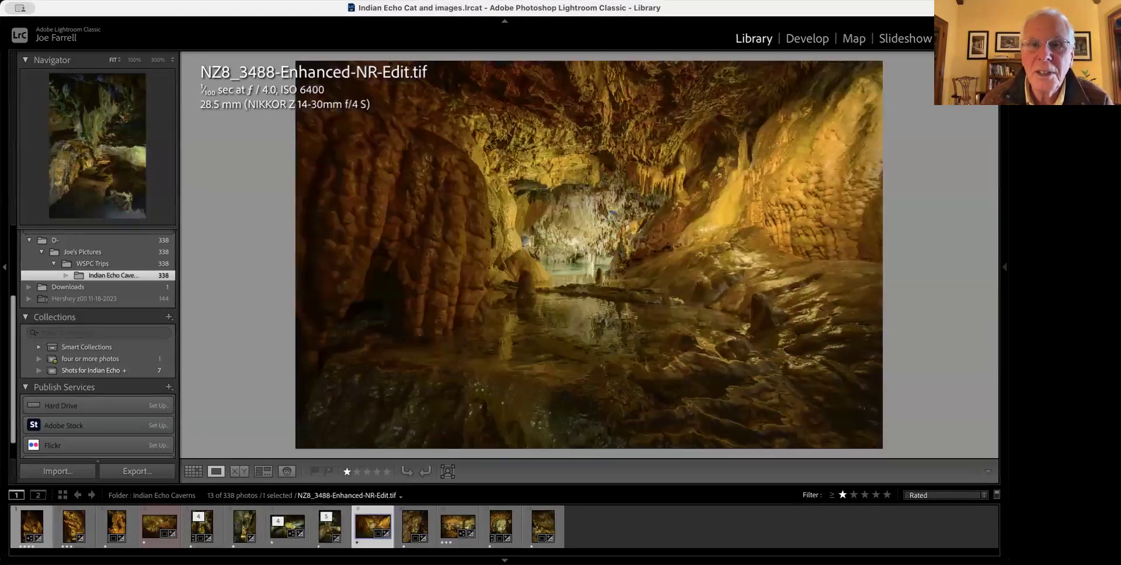
# - Go back through the rated photos to NZ8_3421 and compare its camera settings with those of NZ8_3428
pyautogui.press('Left')
pyautogui.press('Left')
pyautogui.press('Left')
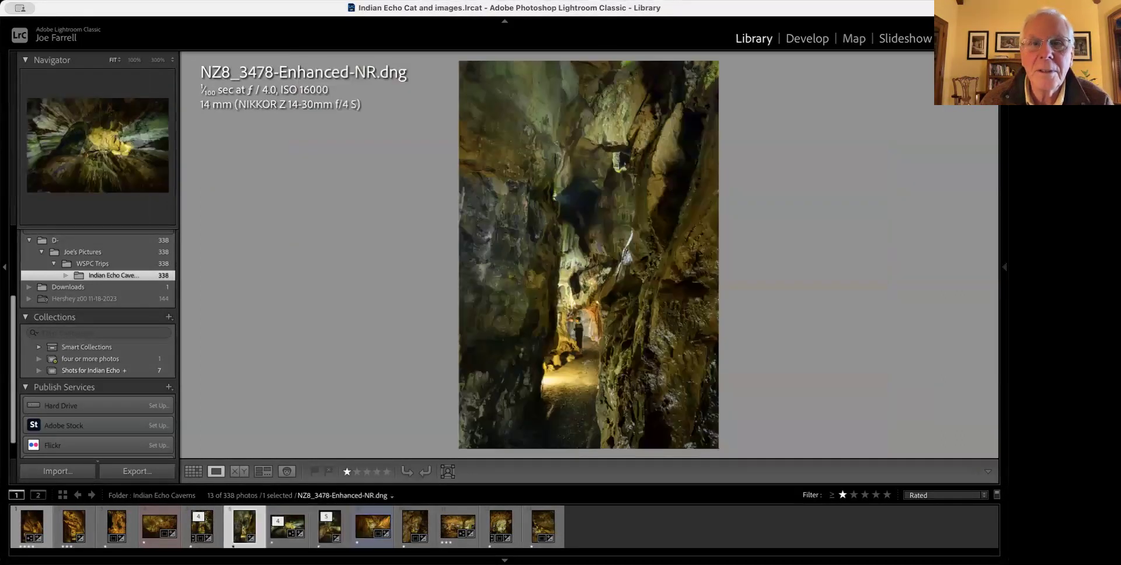
pyautogui.press('Left')
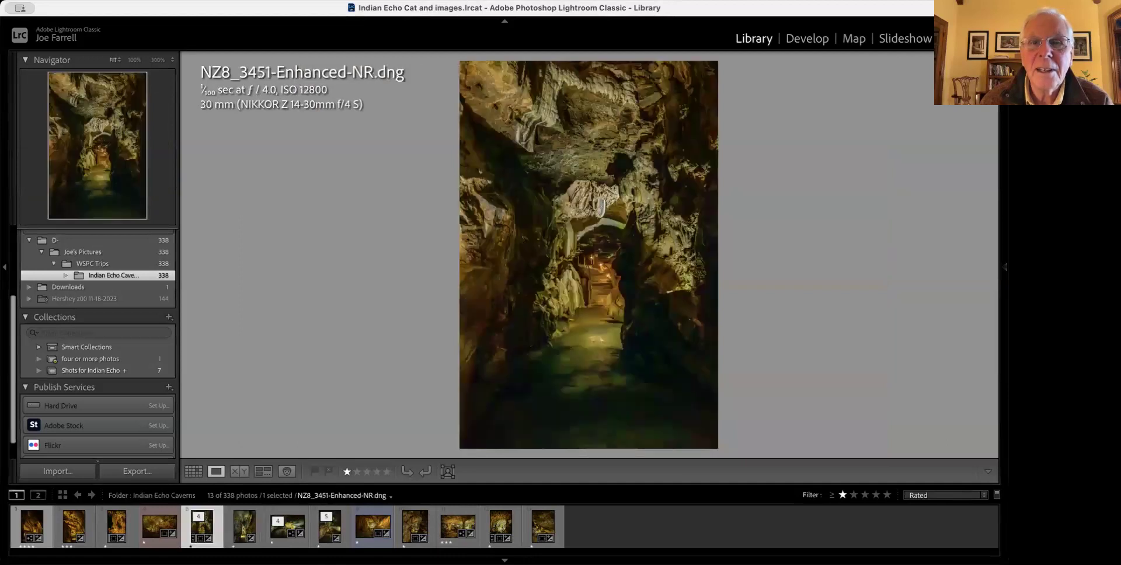
pyautogui.press('Left')
pyautogui.press('Left')
pyautogui.press('Left')
pyautogui.press('Left')
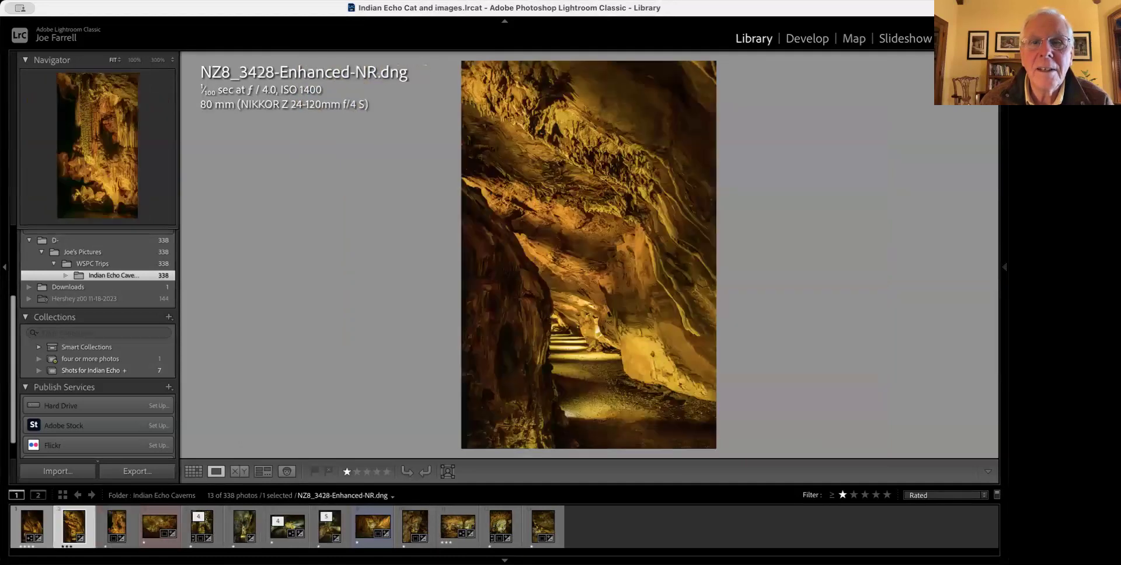
pyautogui.press('Right')
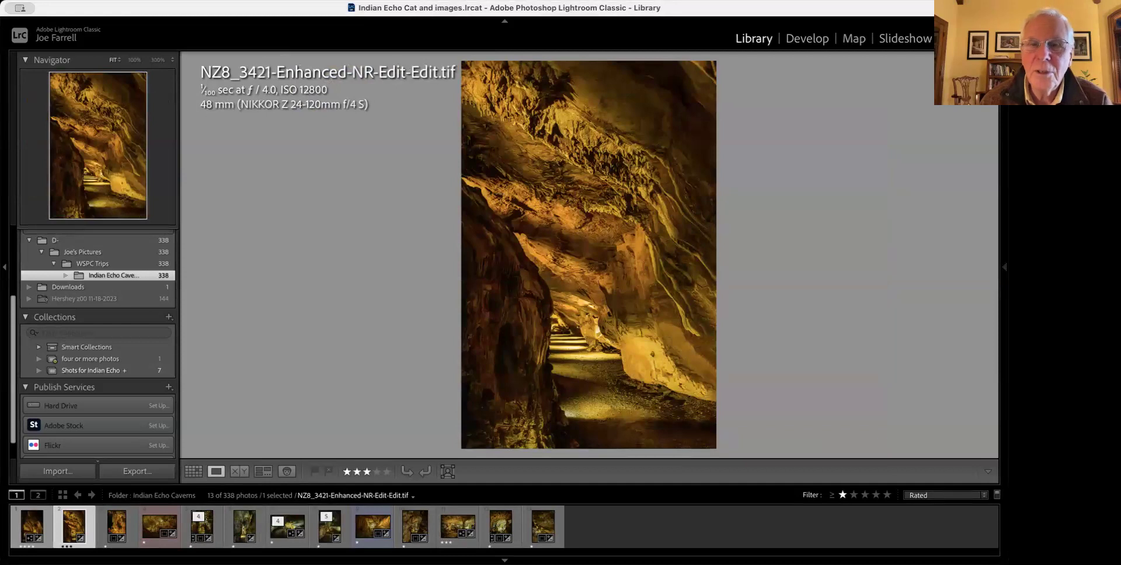
pyautogui.press('Right')
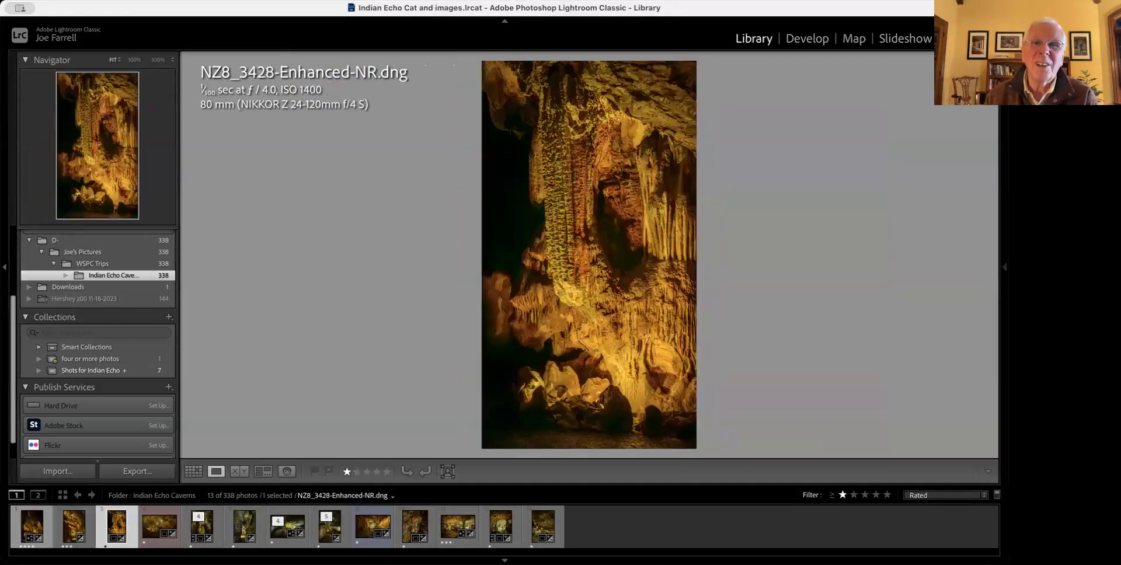
pyautogui.press('Left')
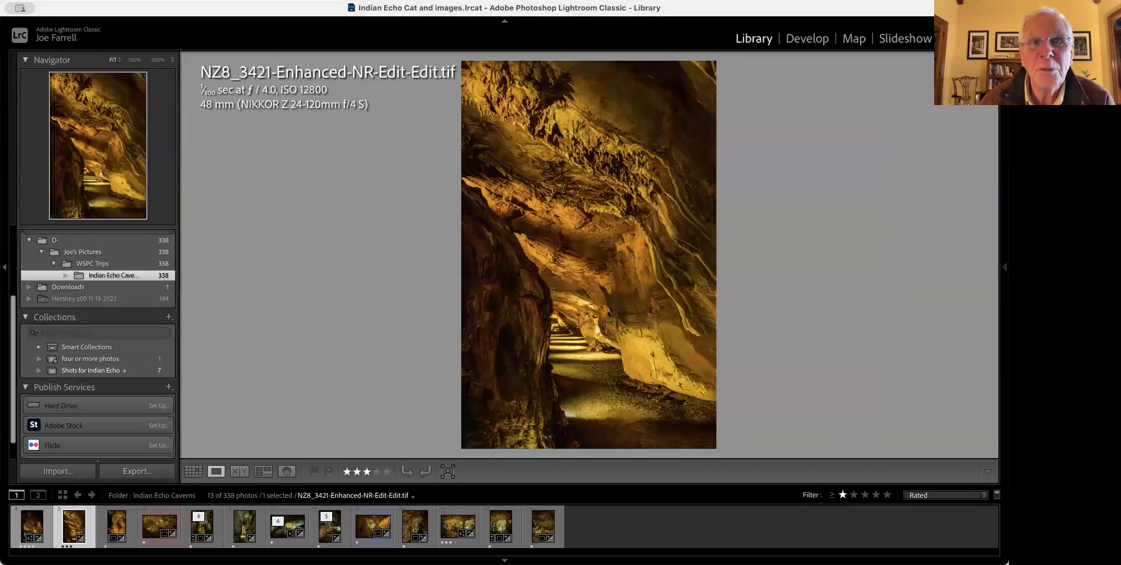
# - Review the rated photos forward from NZ8_3428 through to NZ8_3556, checking each one's shooting information
pyautogui.press('Right')
pyautogui.press('Right')
pyautogui.press('Right')
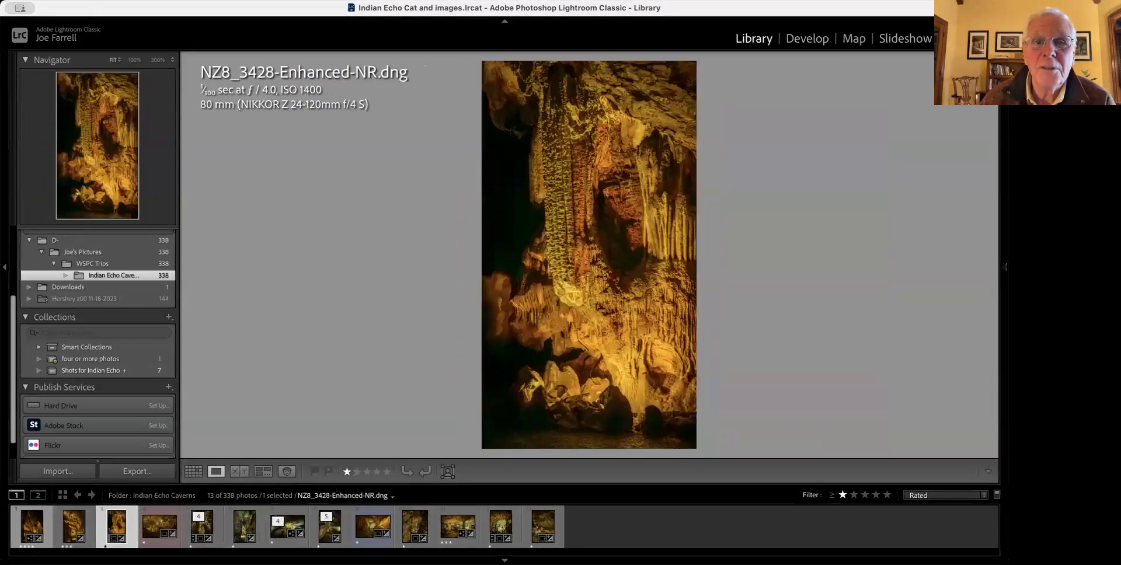
pyautogui.press('Right')
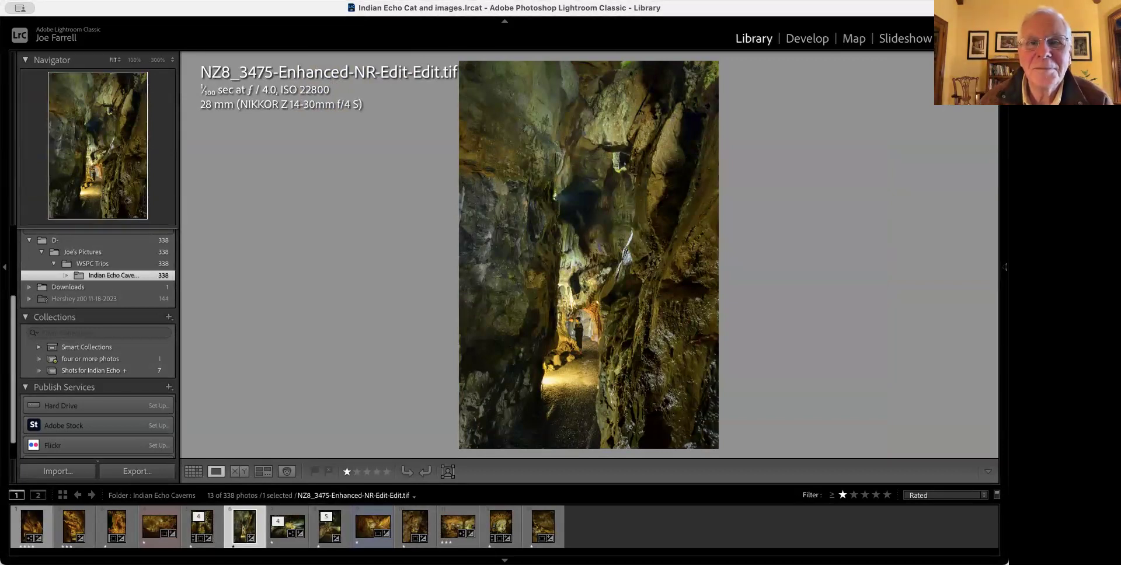
pyautogui.press('Right')
pyautogui.press('Right')
pyautogui.click(373, 526)
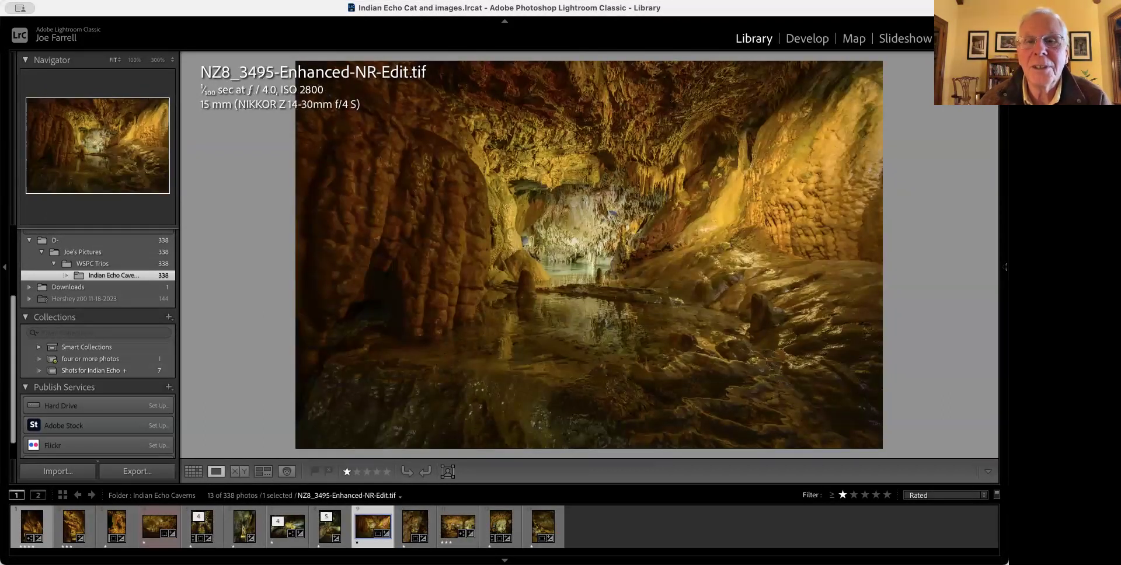
pyautogui.click(414, 526)
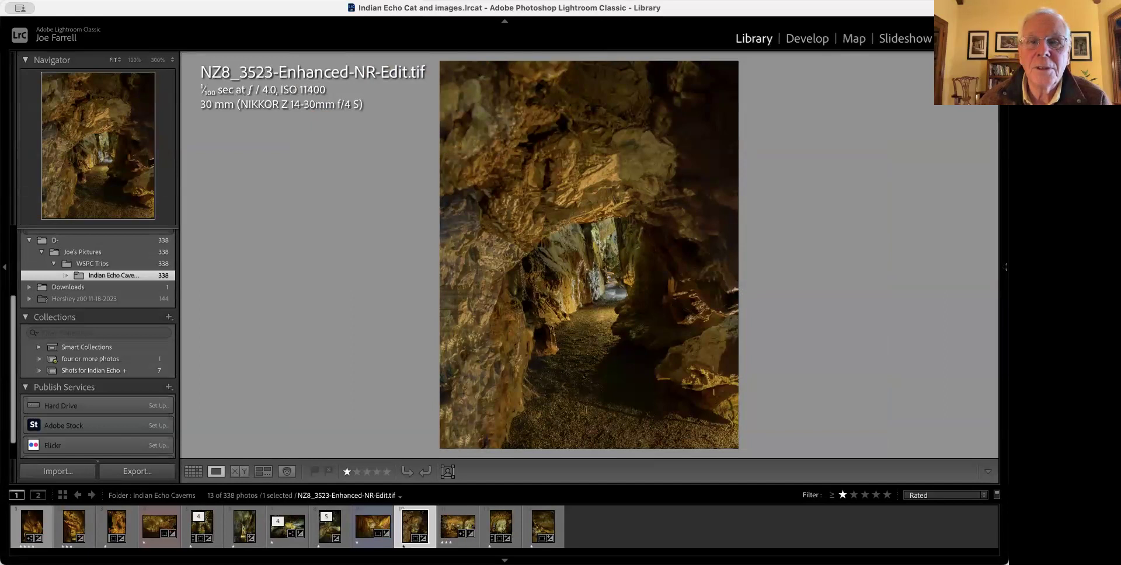
pyautogui.click(457, 526)
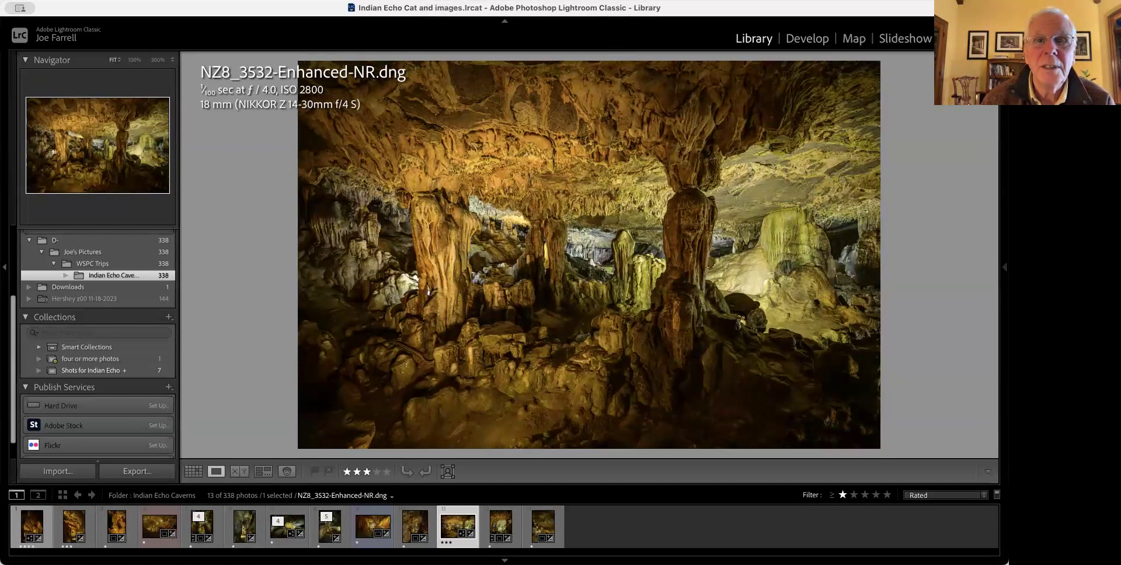
pyautogui.press('Right')
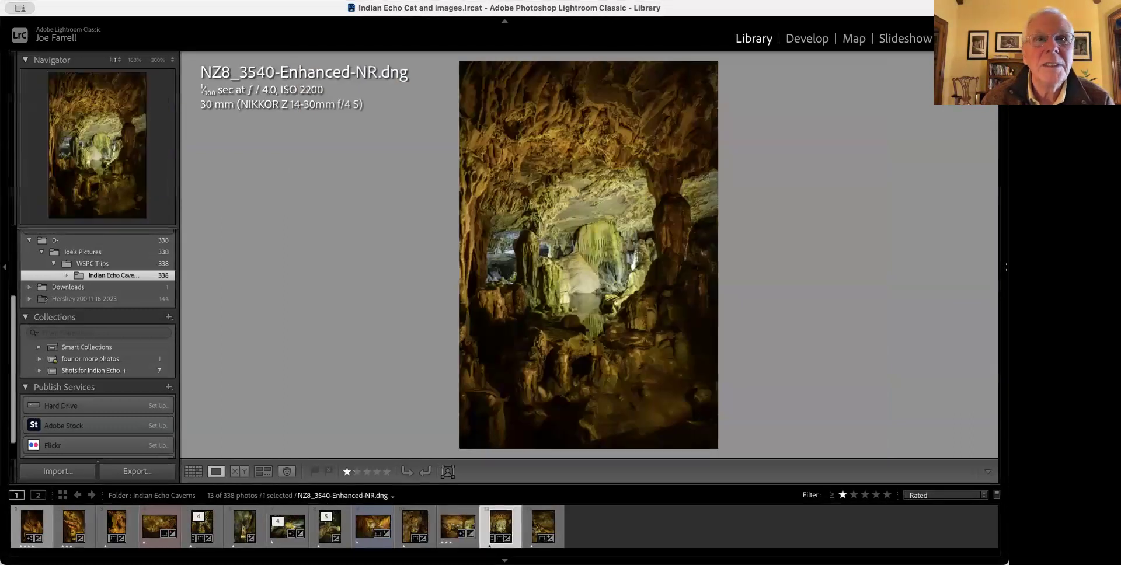
pyautogui.press('Right')
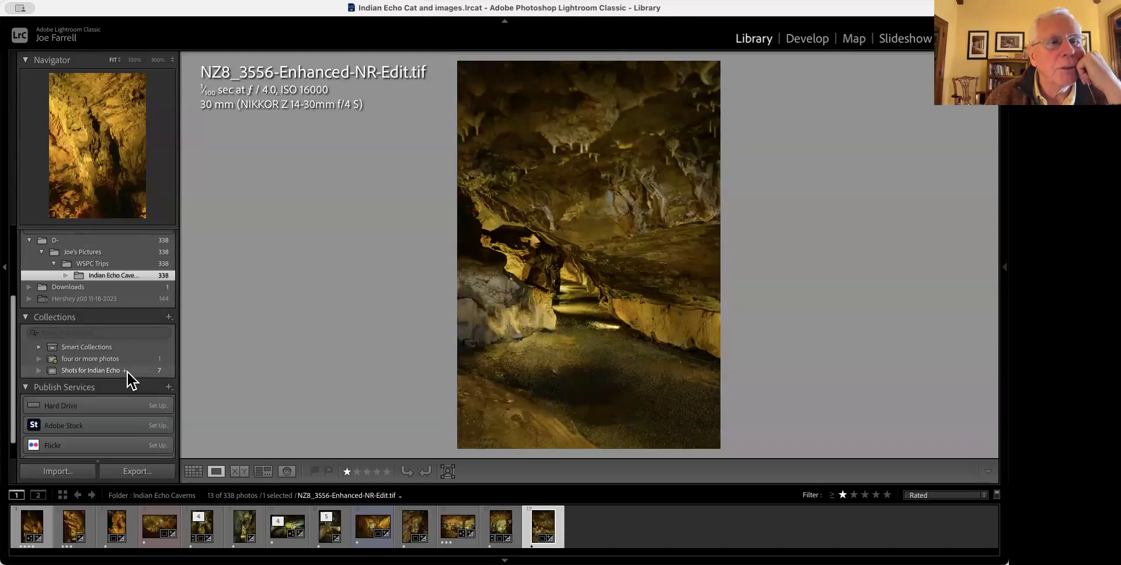
# - Open the Shots for Indian Echo collection and show NZ8_3468-Enhanced-NR-2.dng beside NZ8_3468.NEF in Compare view
pyautogui.click(127, 370)
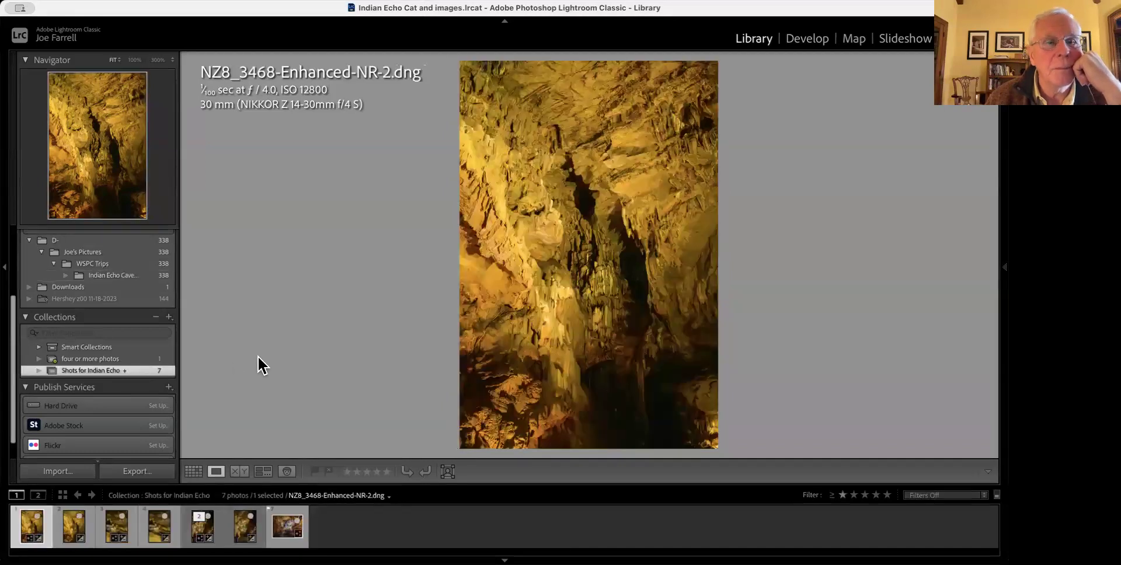
pyautogui.click(196, 471)
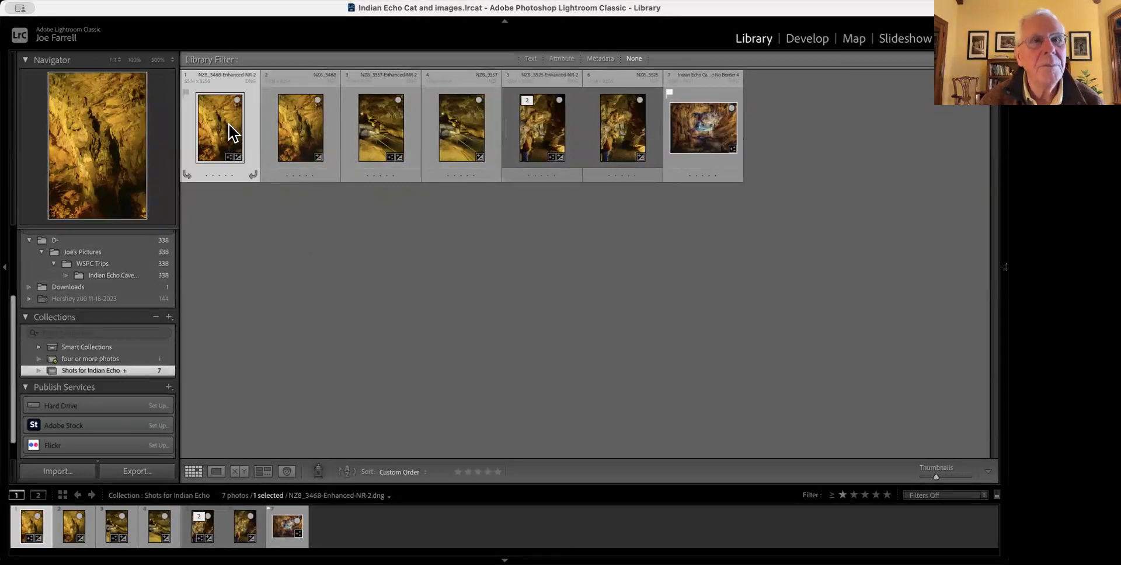
pyautogui.keyDown('super'); pyautogui.click(292, 131); pyautogui.keyUp('super')
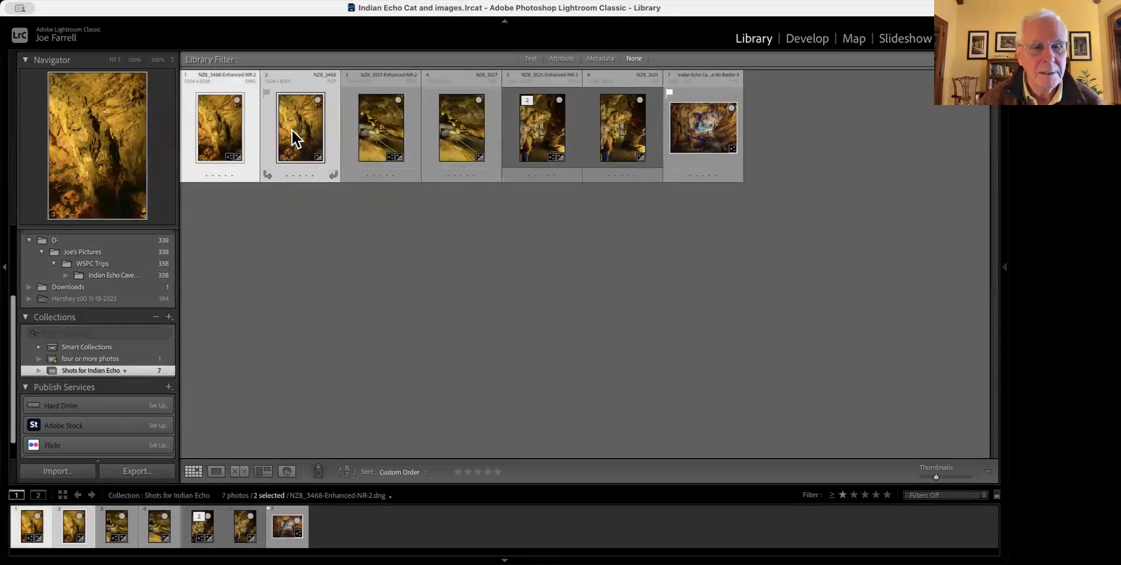
pyautogui.click(240, 471)
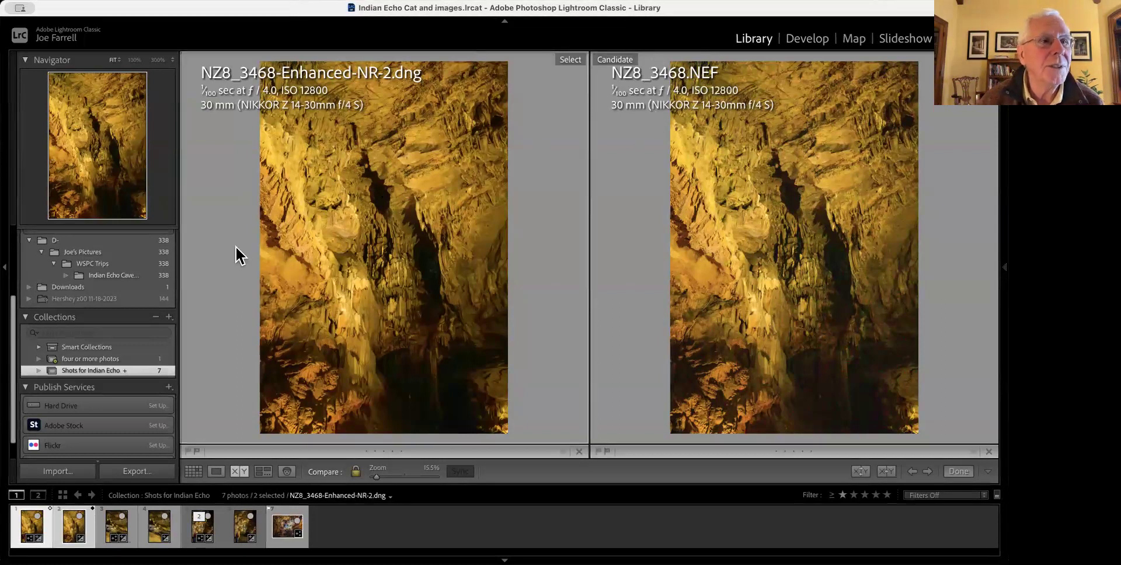
# - Enlarge the comparison by hiding the side panel, zoom both photos to 100%, and examine the noise across several cave areas
pyautogui.click(6, 270)
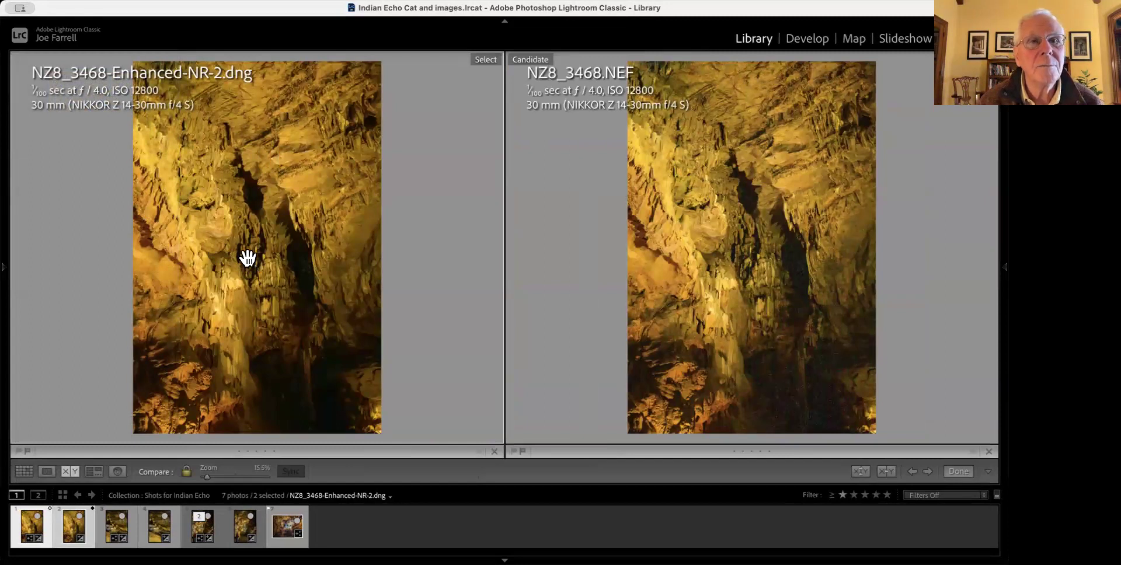
pyautogui.click(247, 257)
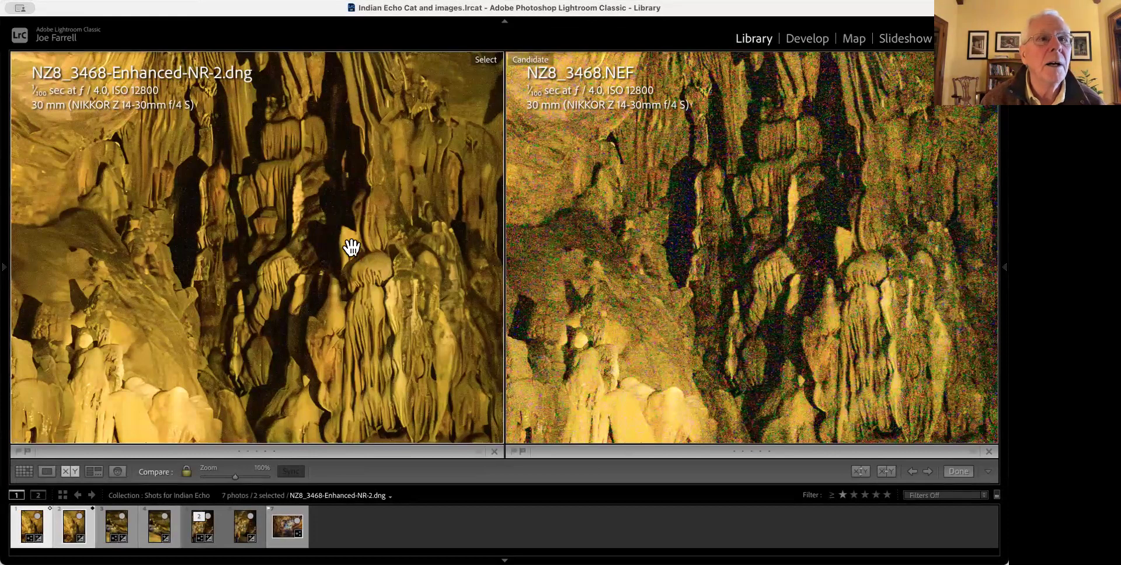
pyautogui.moveTo(348, 253); pyautogui.dragTo(300, 115)
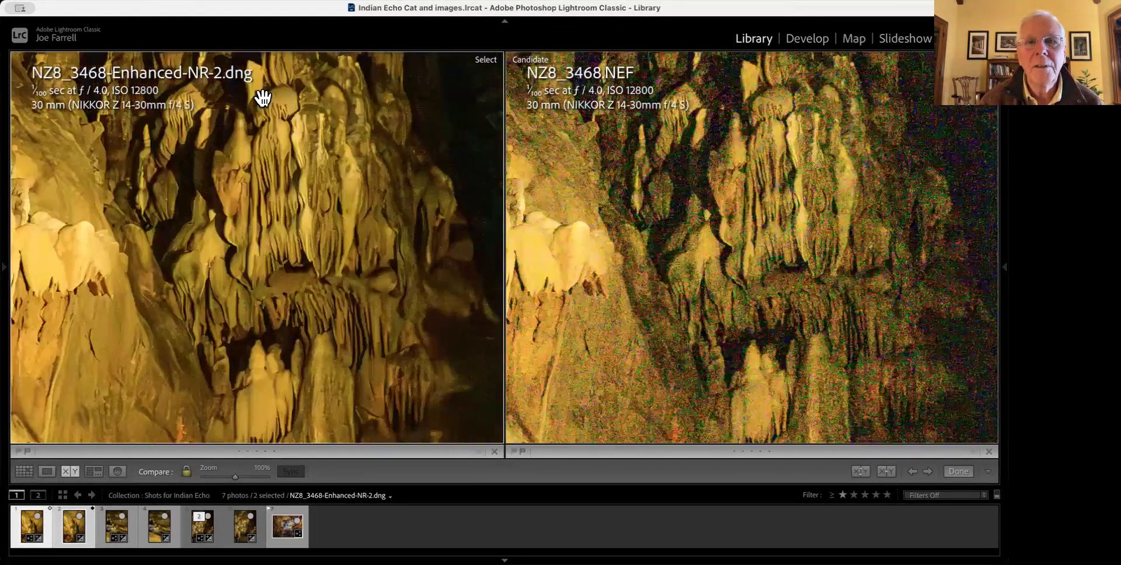
pyautogui.moveTo(257, 172); pyautogui.dragTo(427, 239)
pyautogui.moveTo(232, 246); pyautogui.dragTo(366, 250)
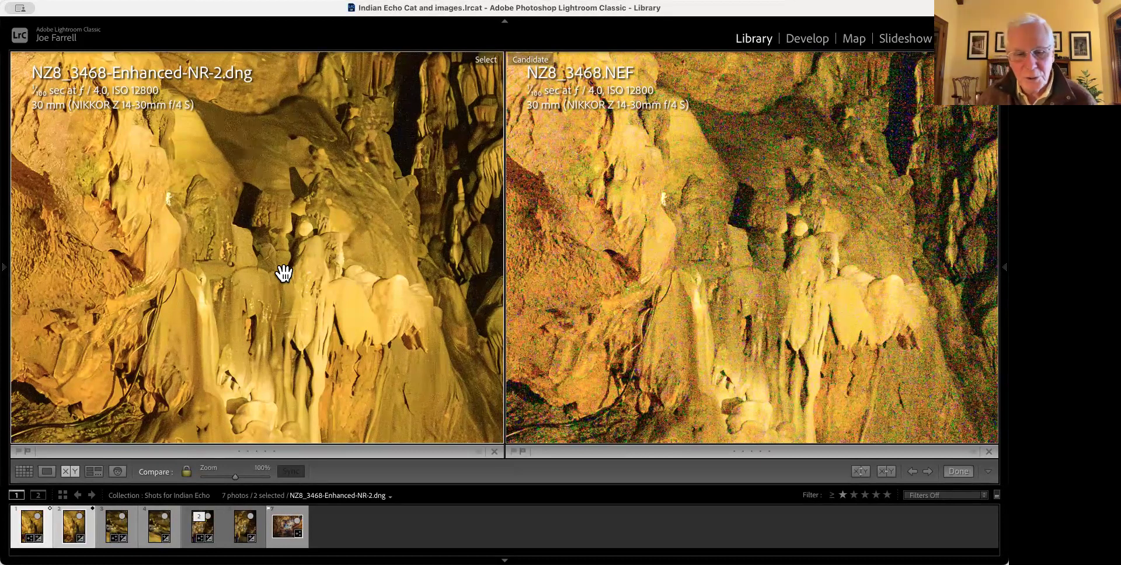
# - Examine the noise in the lower cave formations of both NZ8_3468 versions, and return to the collection's thumbnail grid
pyautogui.moveTo(703, 212); pyautogui.dragTo(664, 180)
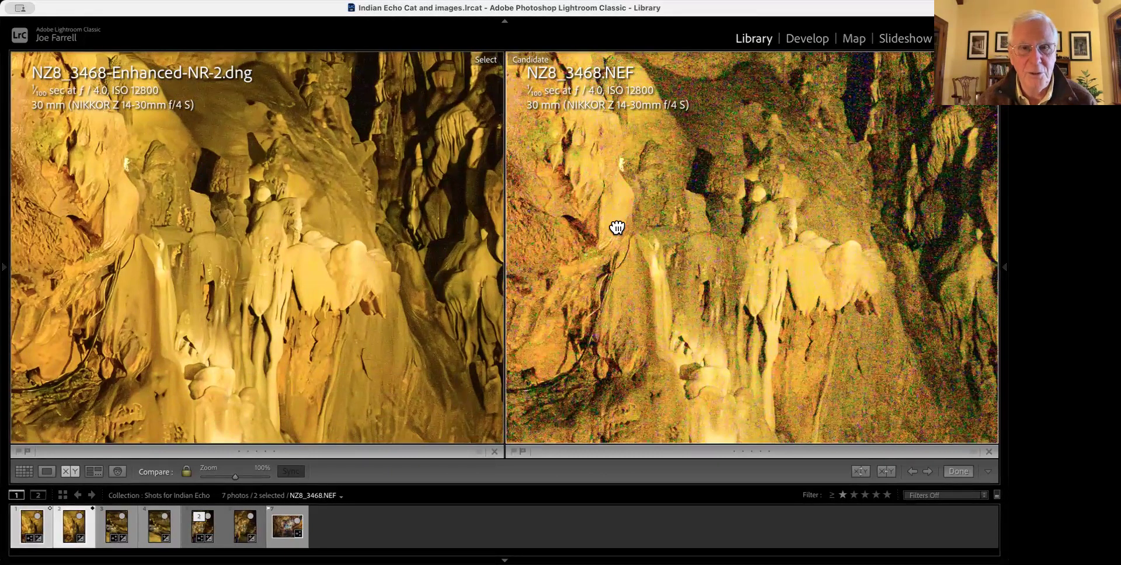
pyautogui.moveTo(617, 228); pyautogui.dragTo(660, 138)
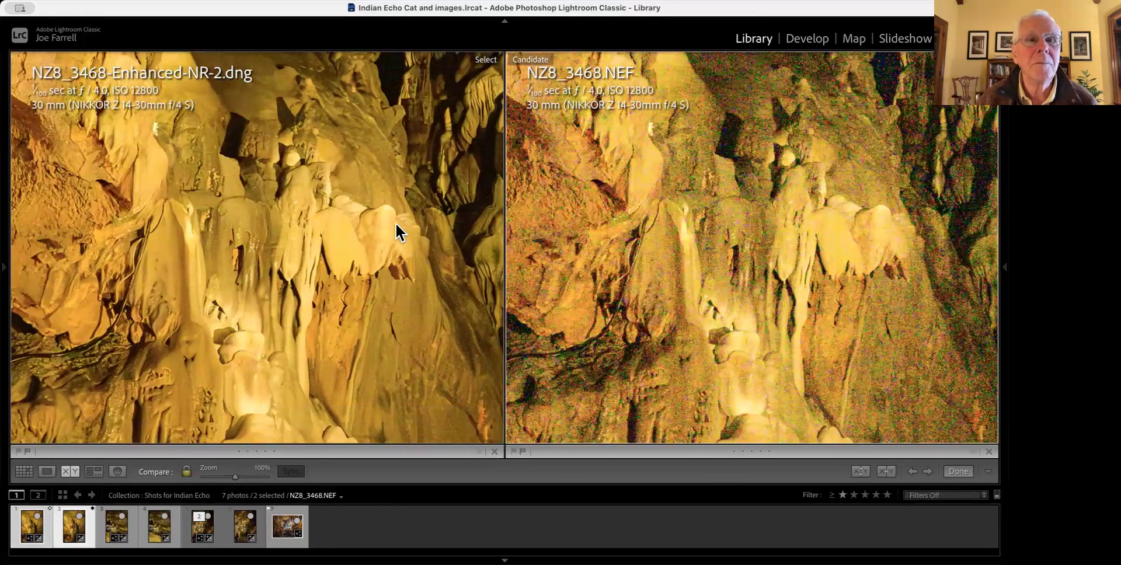
pyautogui.click(394, 223)
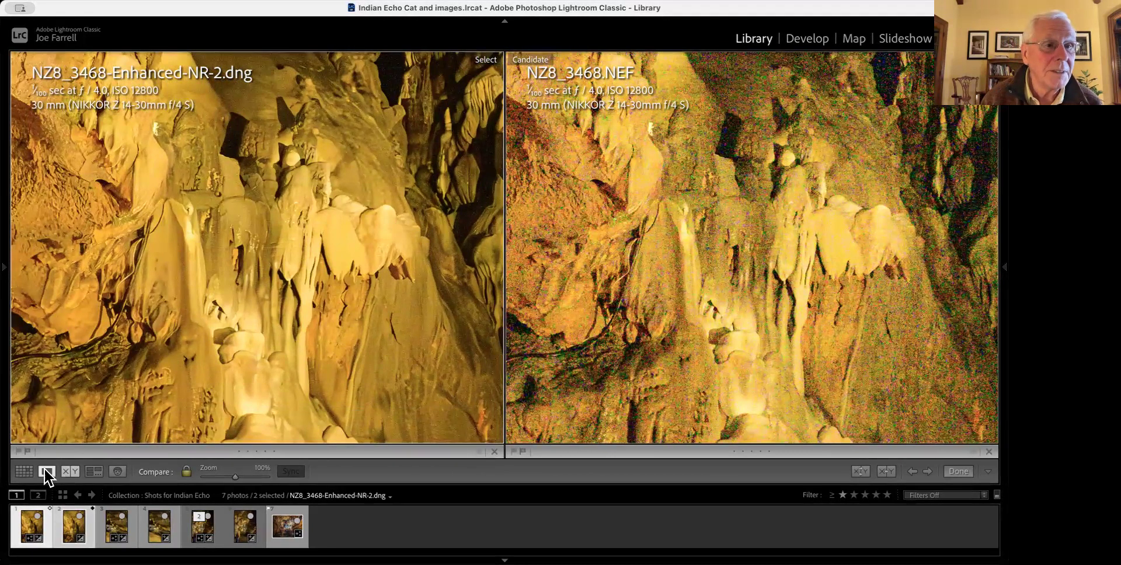
pyautogui.click(24, 471)
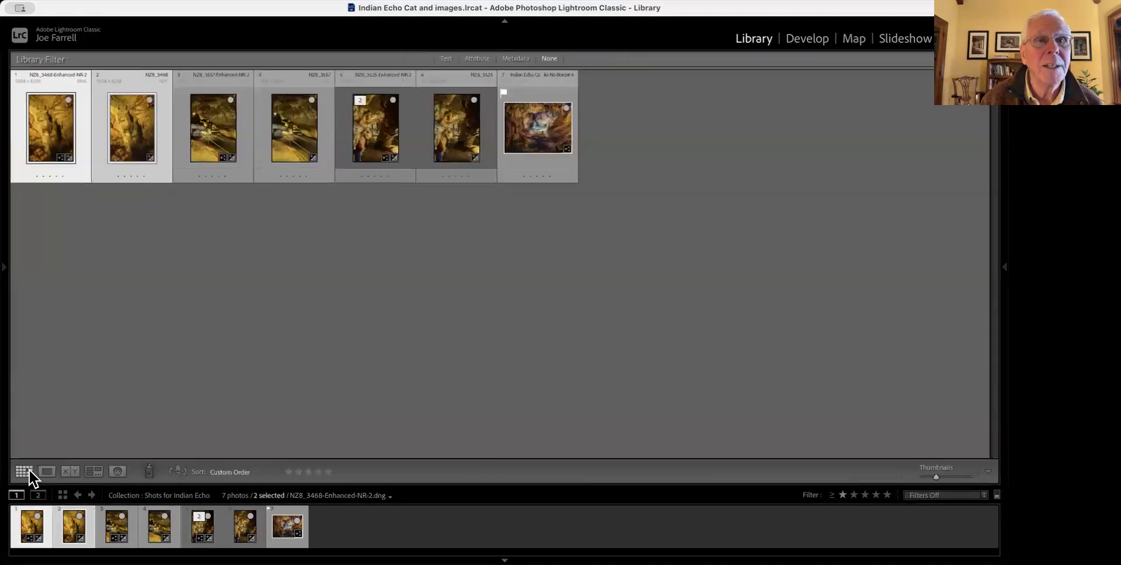
# - View NZ8_3557.NEF enlarged, compare its noise with NZ8_3557-Enhanced-NR-2.dng, and return to the thumbnail grid
pyautogui.click(211, 132)
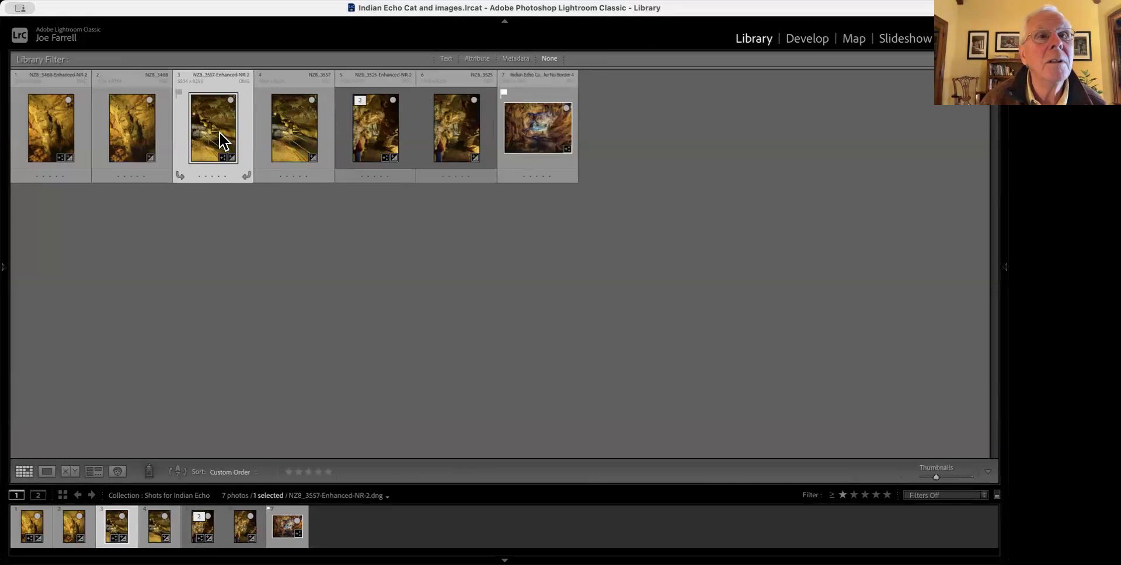
pyautogui.click(281, 124)
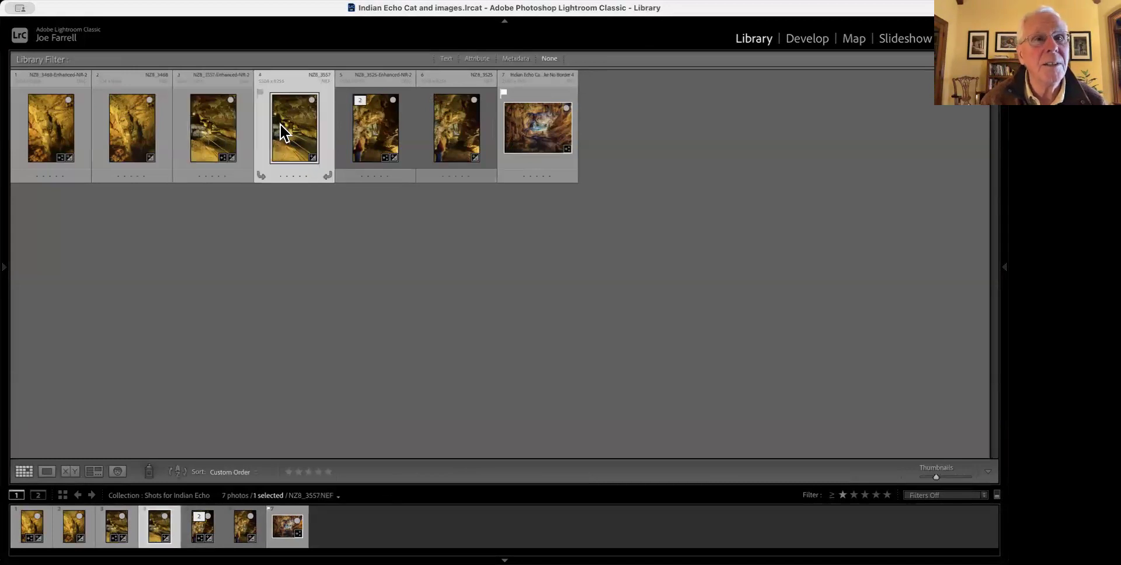
pyautogui.doubleClick(282, 124)
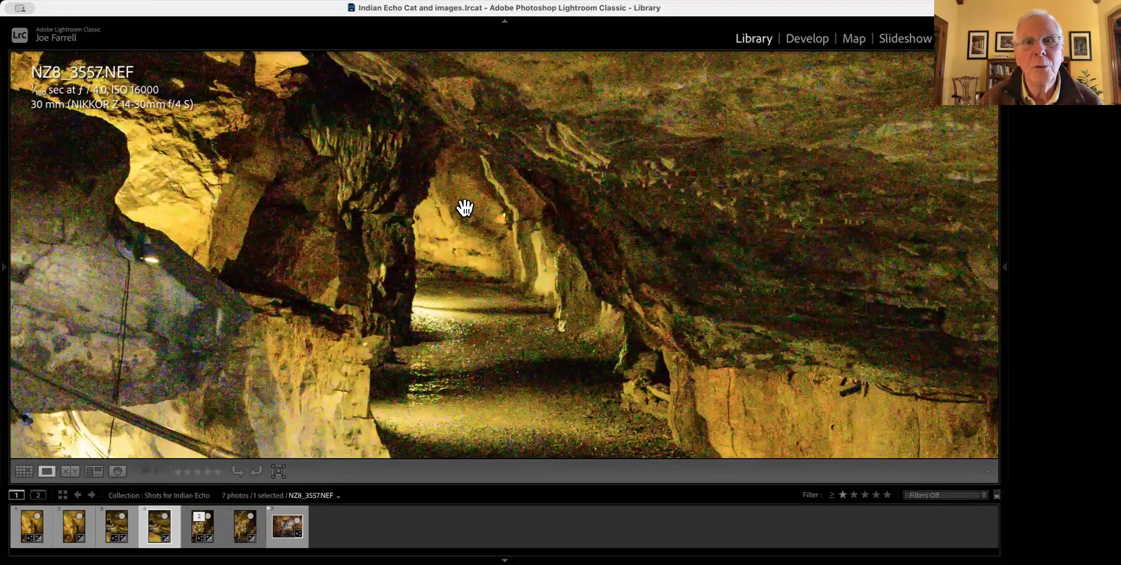
pyautogui.press('Left')
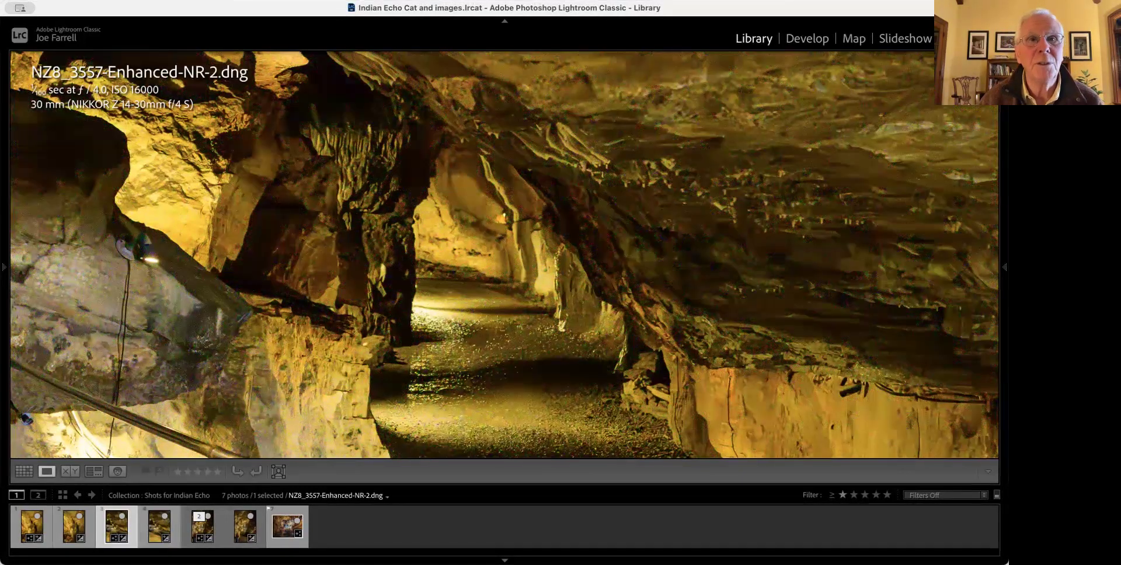
pyautogui.click(422, 236)
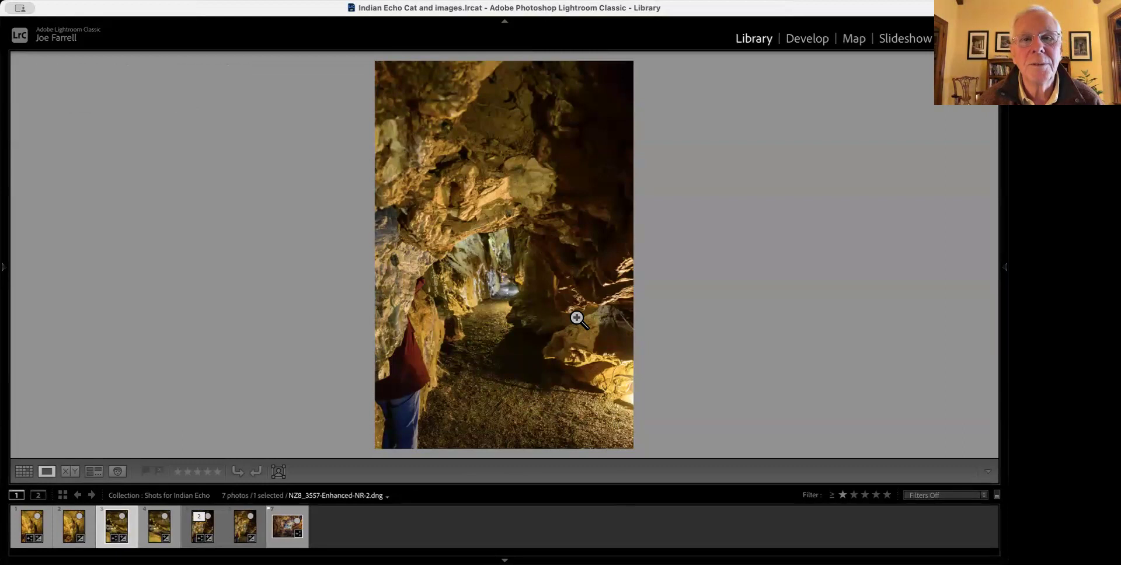
pyautogui.press('g')
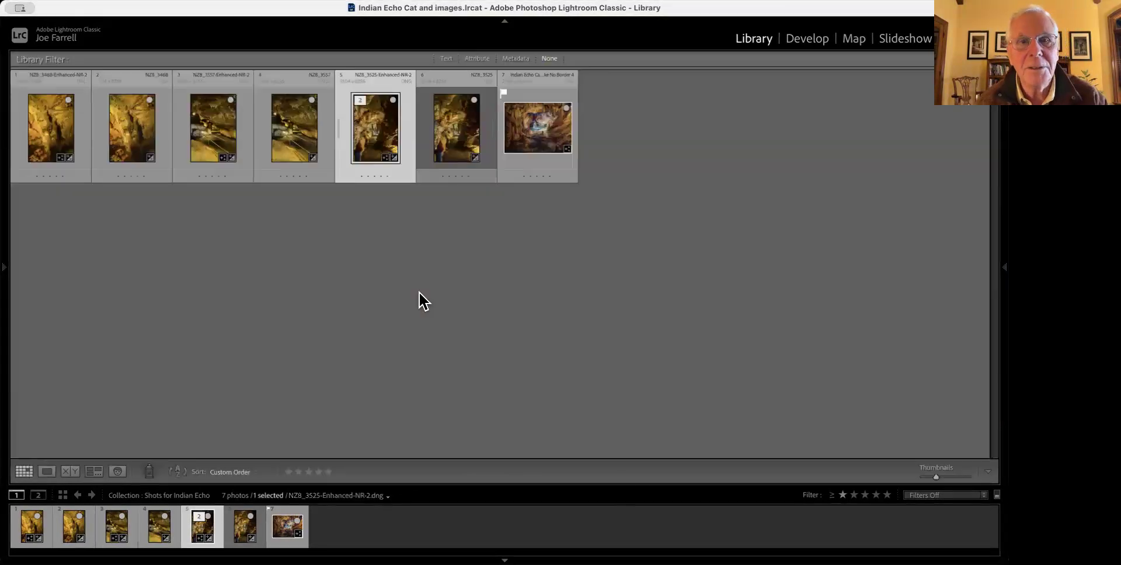
# - Open NZ8_3557-Enhanced-NR-2.dng from the collection for editing in Adobe Photoshop 2024
pyautogui.doubleClick(218, 132)
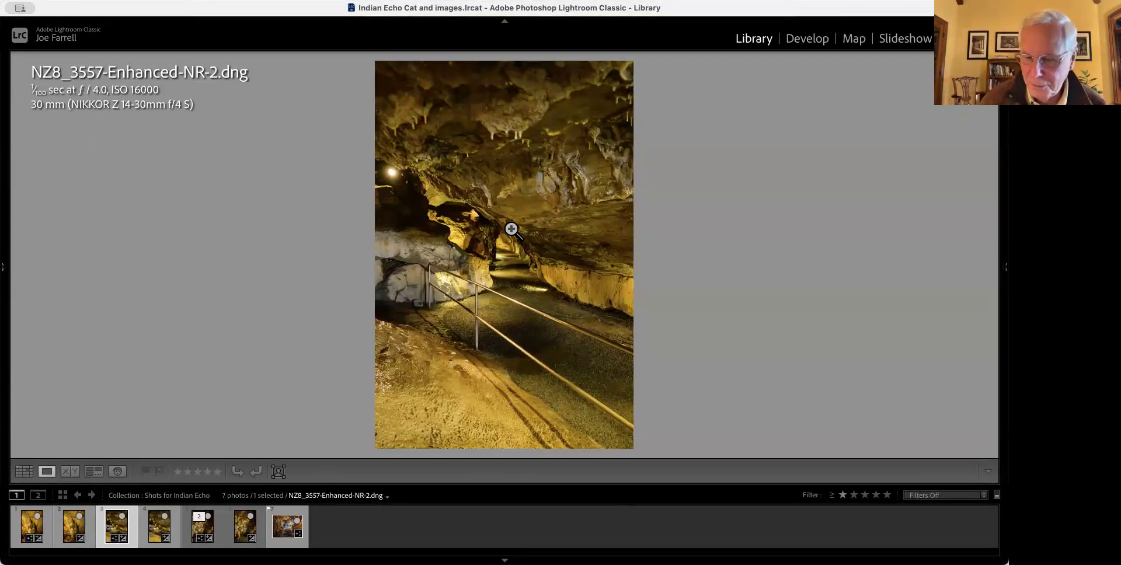
pyautogui.rightClick(524, 228)
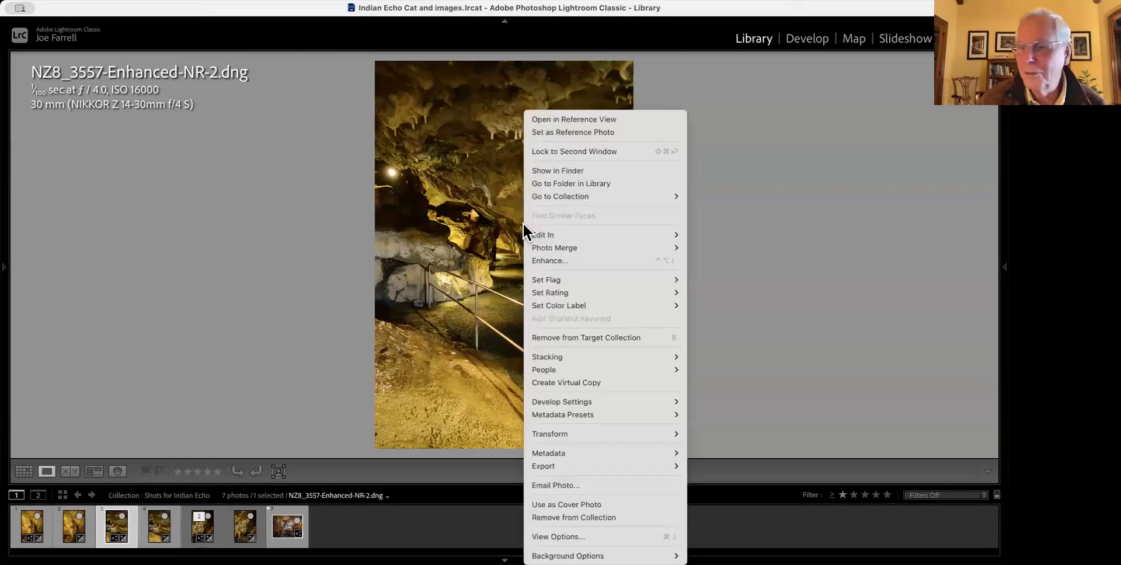
pyautogui.moveTo(549, 236)
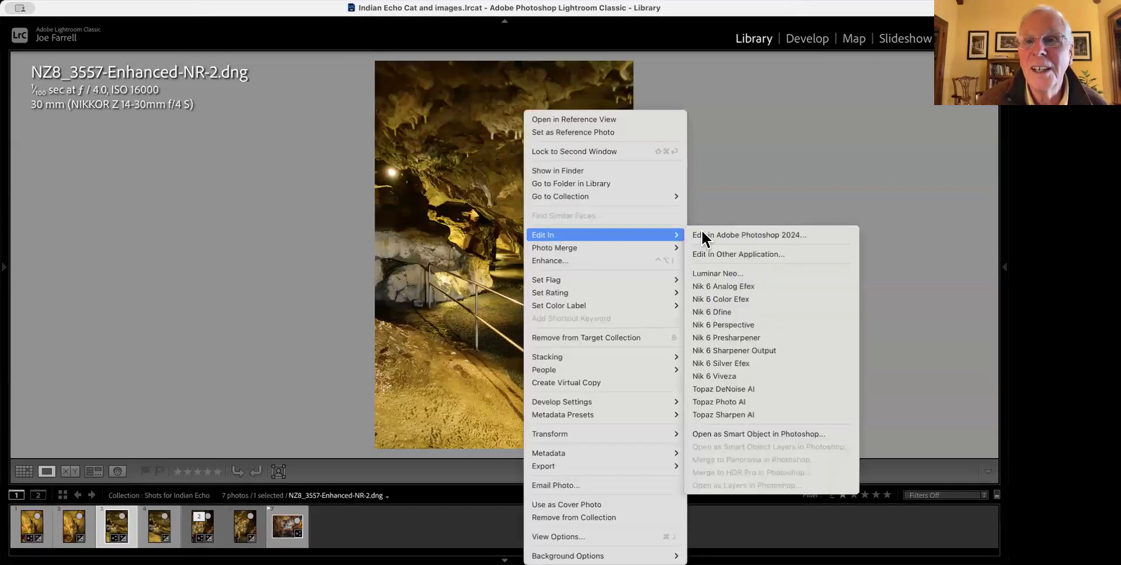
pyautogui.click(765, 236)
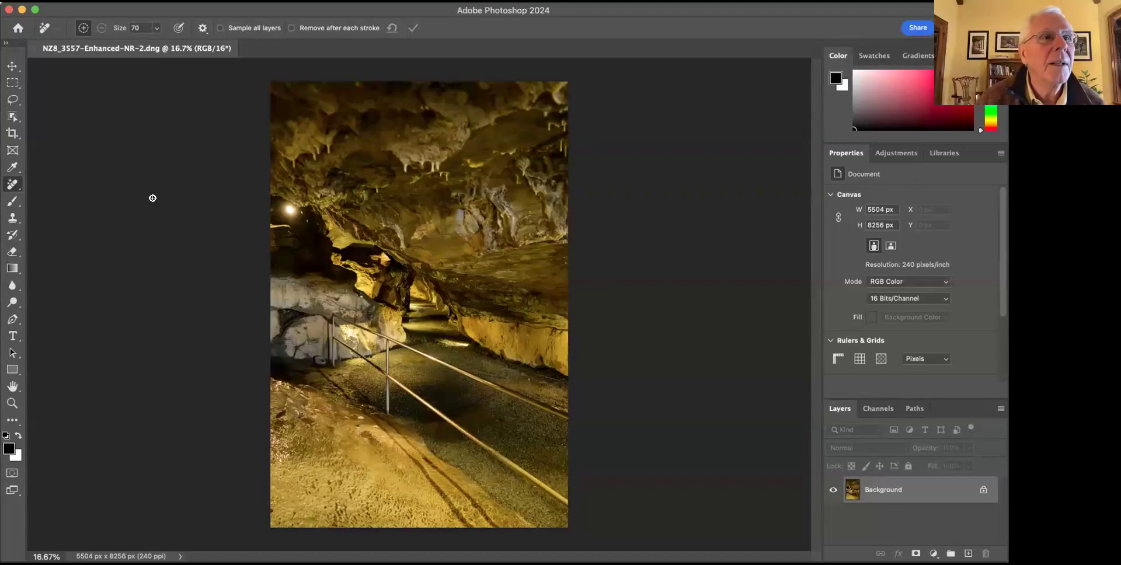
# - Erase the upper handrail along its full length using the Remove Tool with a brush size of 175
pyautogui.rightClick(14, 185)
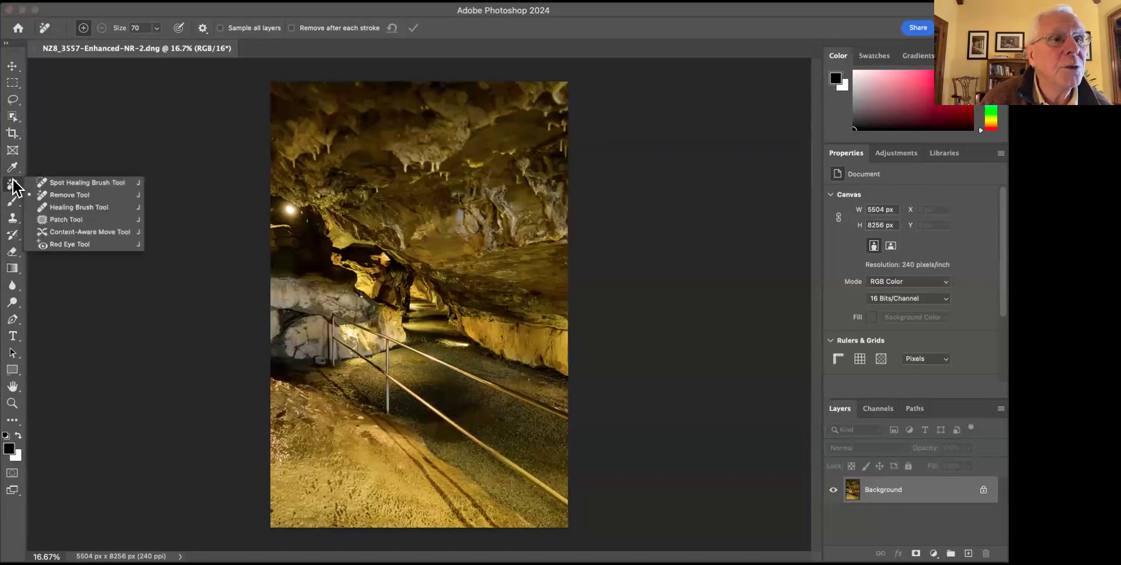
pyautogui.click(71, 195)
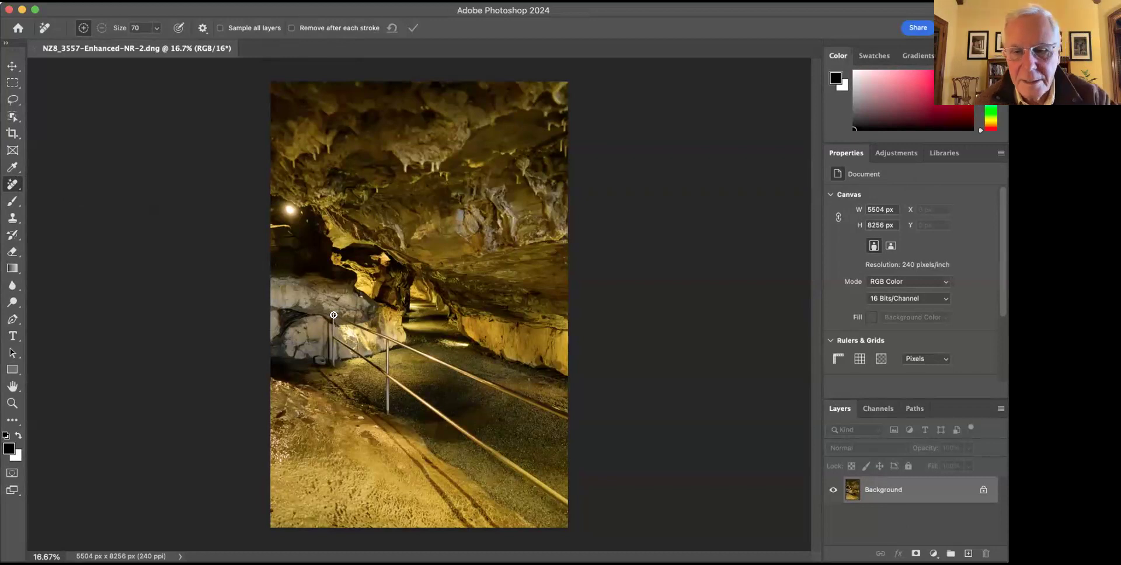
pyautogui.press(']')
pyautogui.press(']')
pyautogui.press(']')
pyautogui.press(']')
pyautogui.press(']')
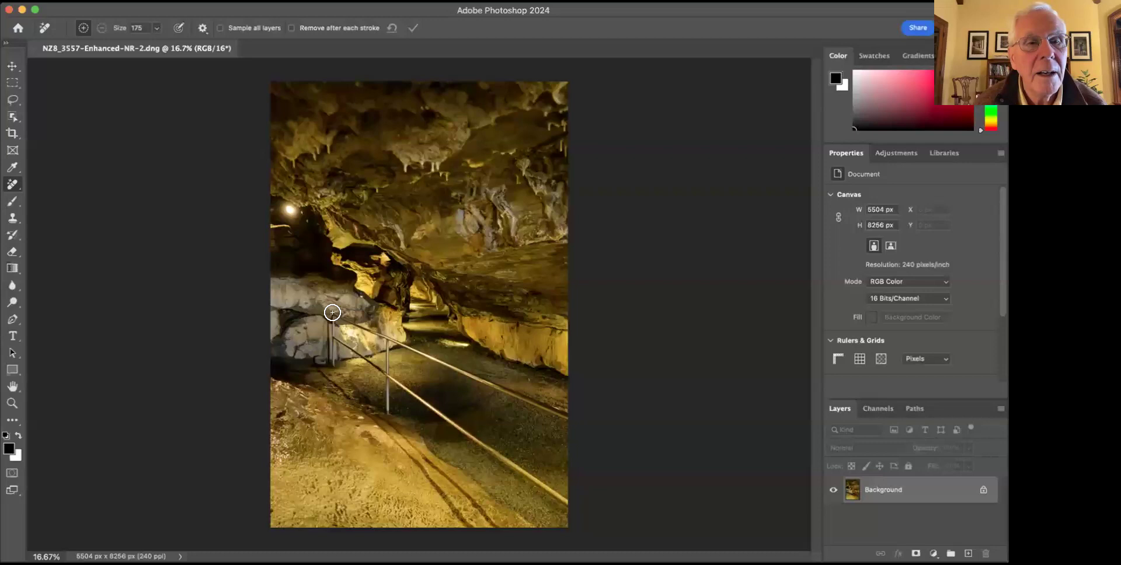
pyautogui.click(332, 313)
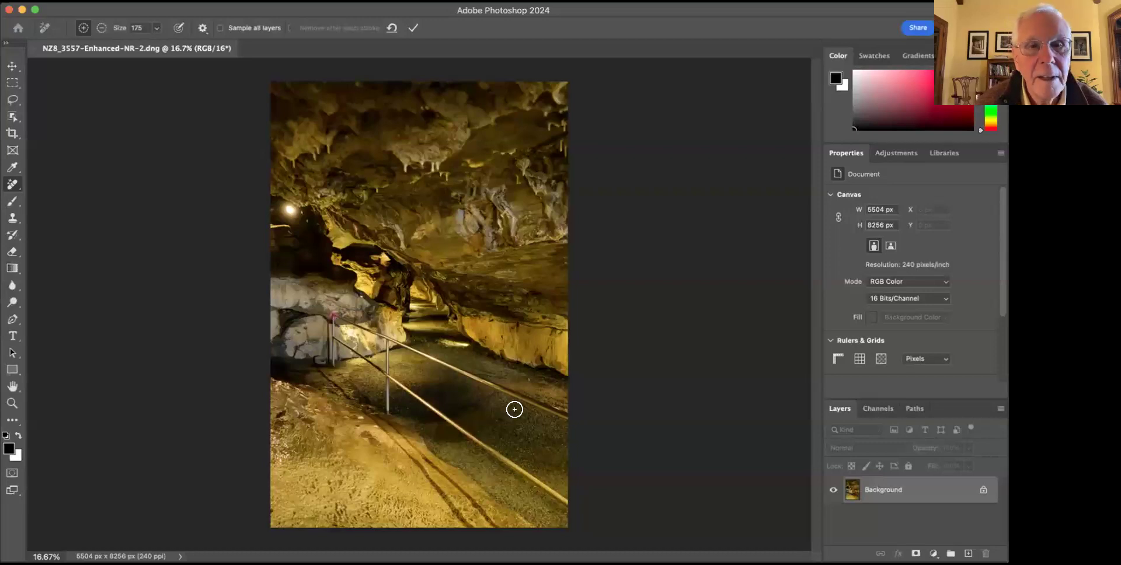
pyautogui.keyDown('shift'); pyautogui.click(562, 415); pyautogui.keyUp('shift')
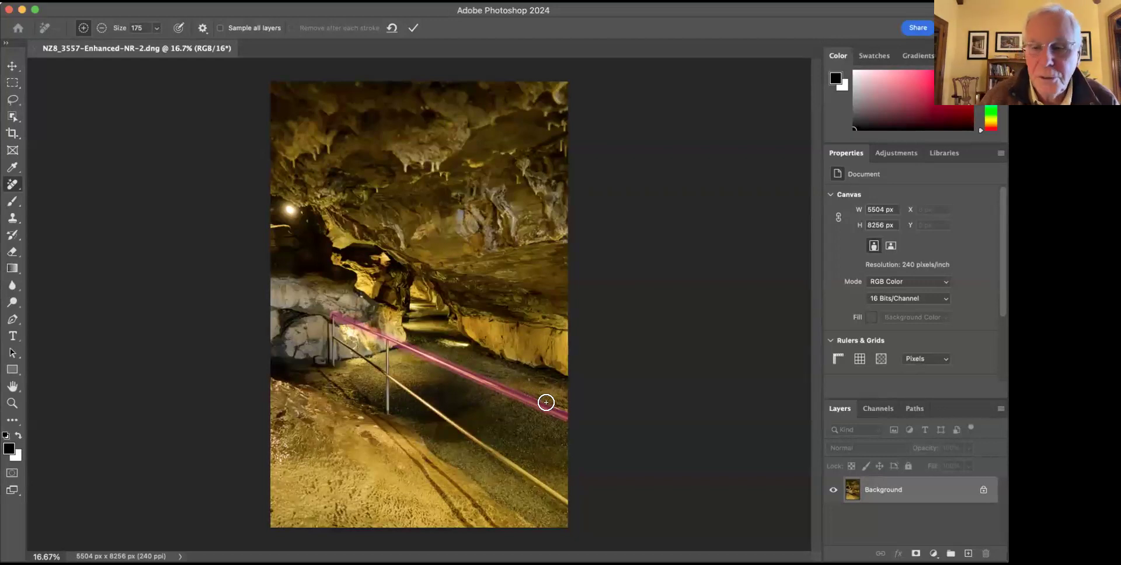
pyautogui.press('Return')
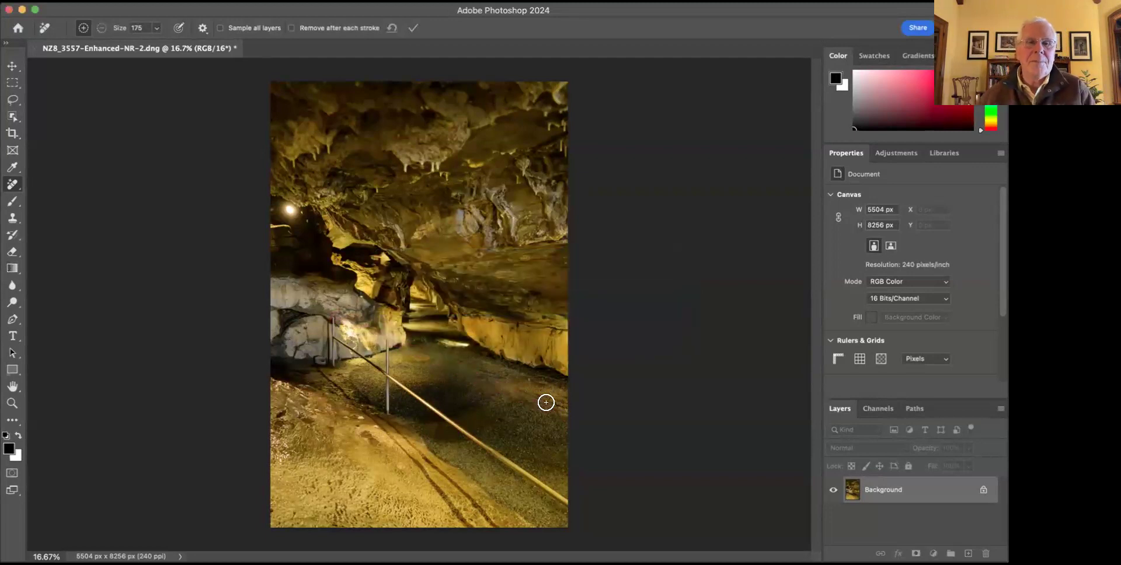
# - Erase the lower handrail and the nearer vertical post in the middle of the cave path with the Remove Tool
pyautogui.click(330, 334)
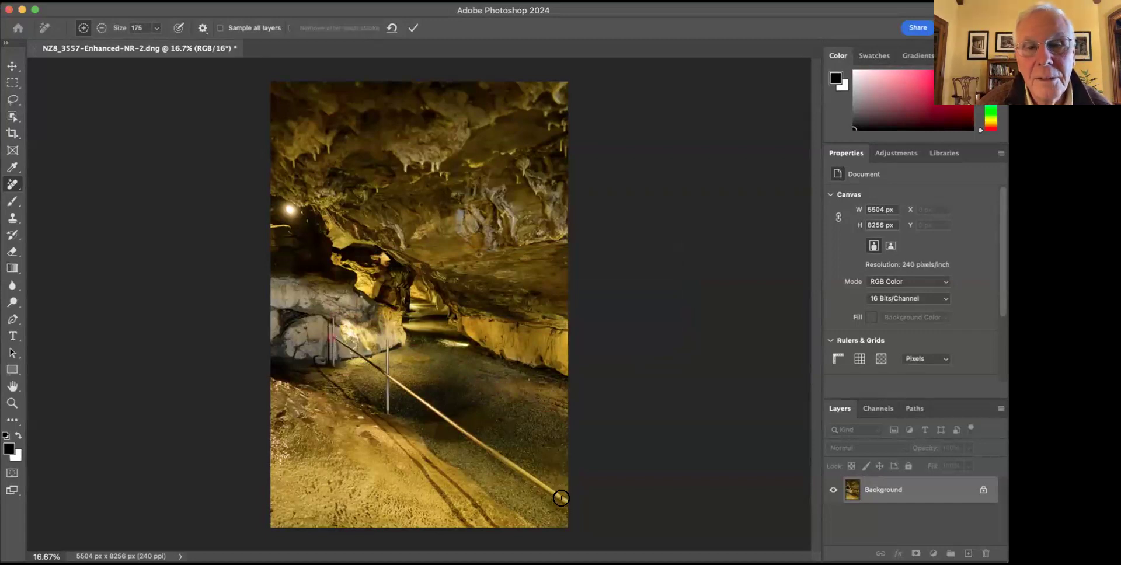
pyautogui.keyDown('shift'); pyautogui.click(561, 499); pyautogui.keyUp('shift')
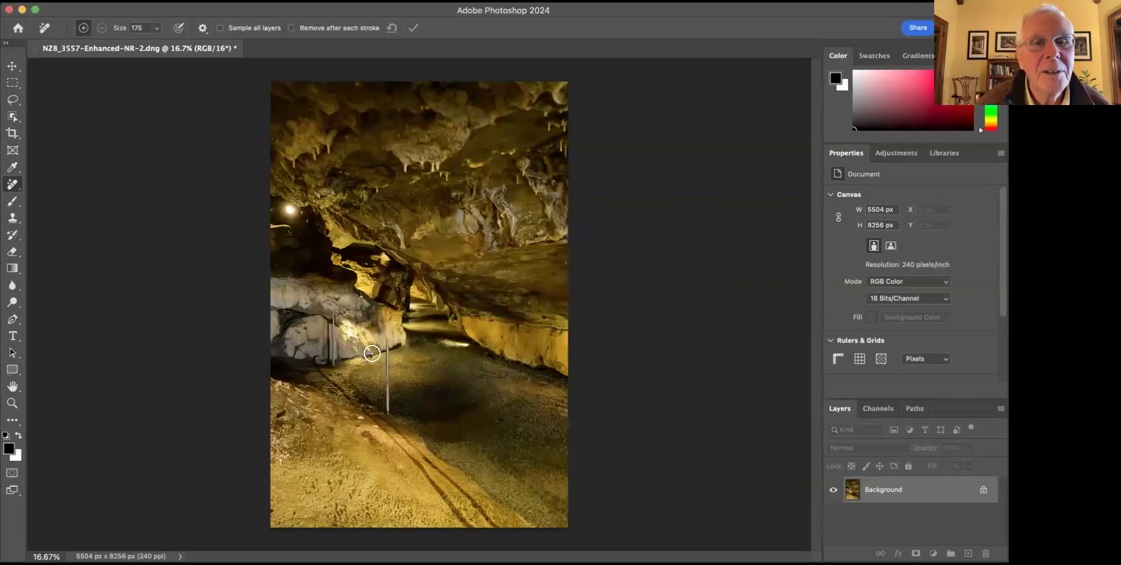
pyautogui.moveTo(385, 337)
pyautogui.mouseDown()
pyautogui.moveTo(383, 427)
pyautogui.moveTo(385, 408)
pyautogui.mouseUp()
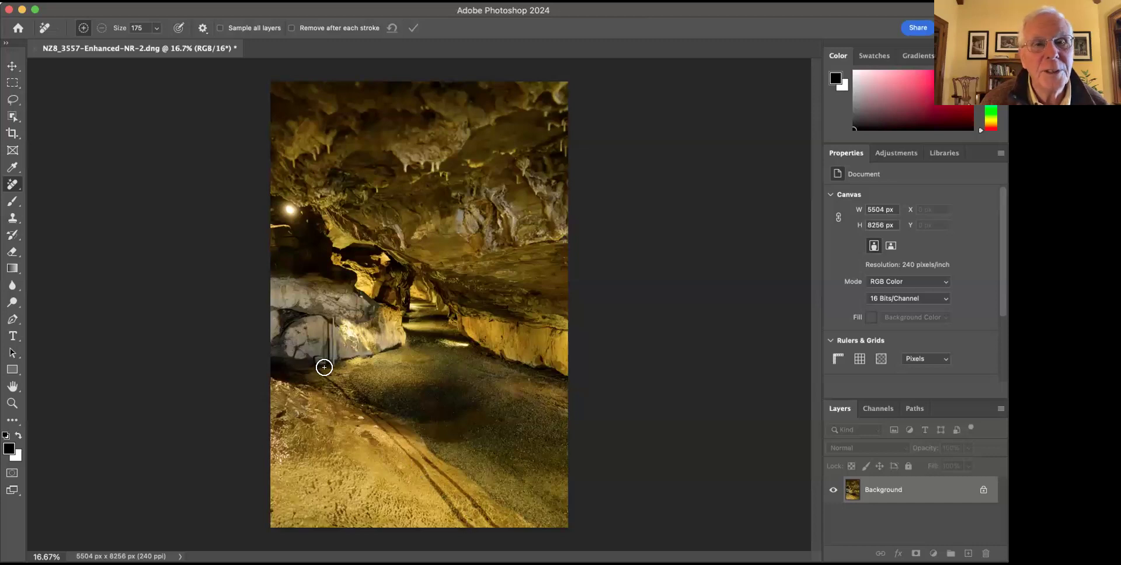
# - Enable Remove after each stroke and erase the rail shadow on the foreground ground and the bright cave lamp with a size 250 brush
pyautogui.click(292, 28)
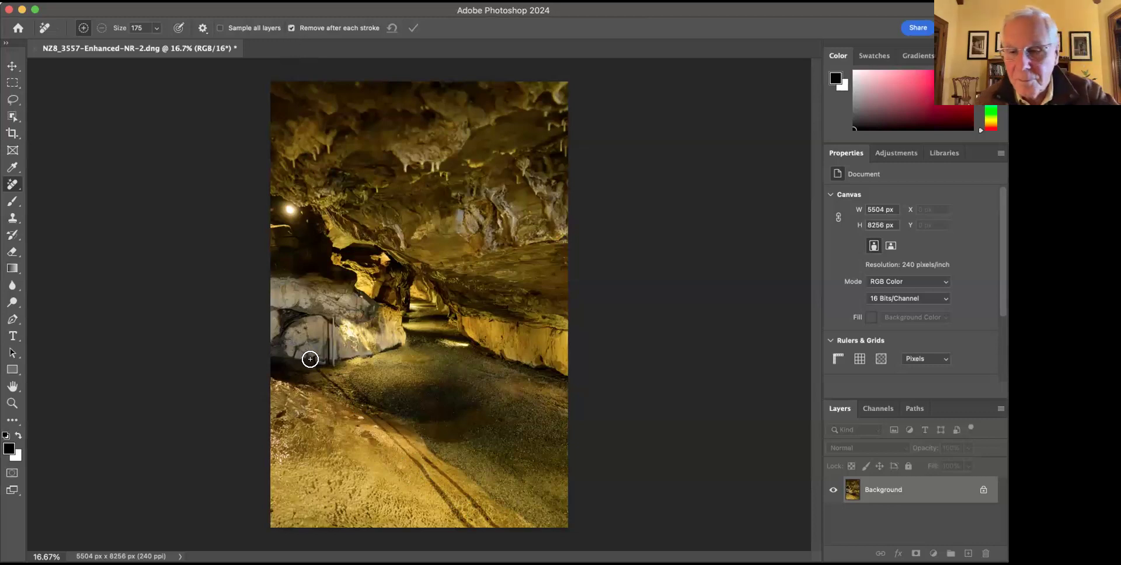
pyautogui.press(']')
pyautogui.press(']')
pyautogui.moveTo(310, 360); pyautogui.dragTo(464, 526)
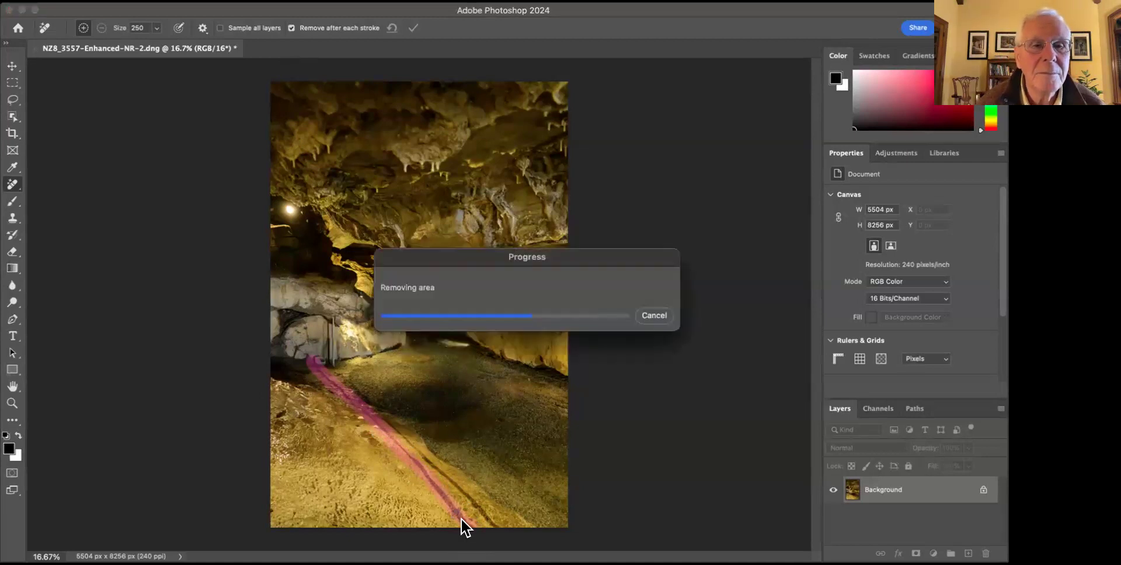
pyautogui.moveTo(392, 437)
pyautogui.mouseDown()
pyautogui.moveTo(469, 527)
pyautogui.moveTo(427, 477)
pyautogui.mouseUp()
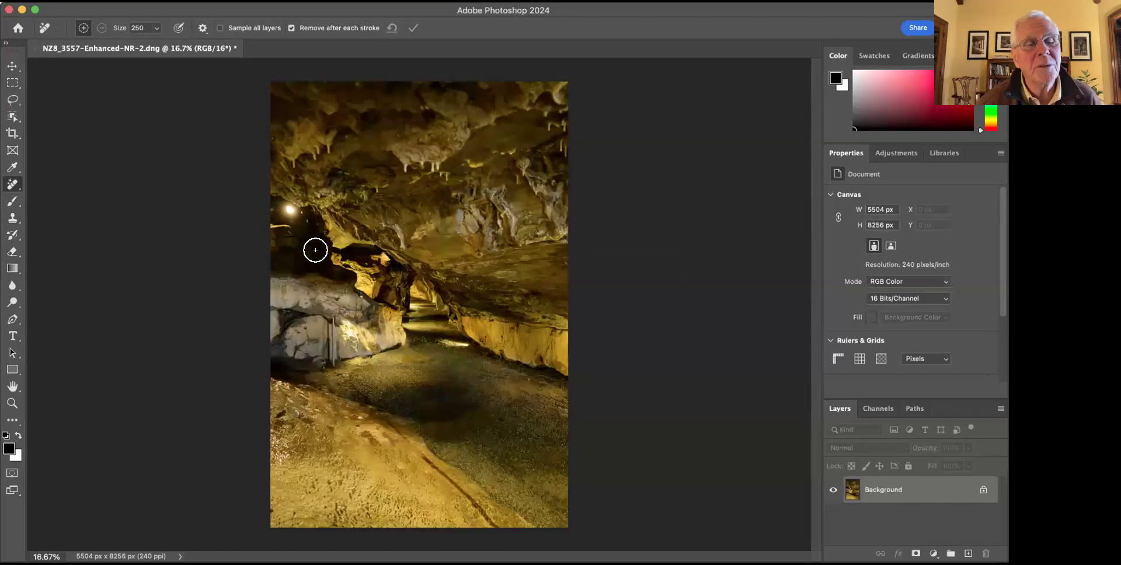
pyautogui.moveTo(306, 215)
pyautogui.mouseDown()
pyautogui.moveTo(273, 202)
pyautogui.moveTo(281, 216)
pyautogui.moveTo(304, 213)
pyautogui.mouseUp()
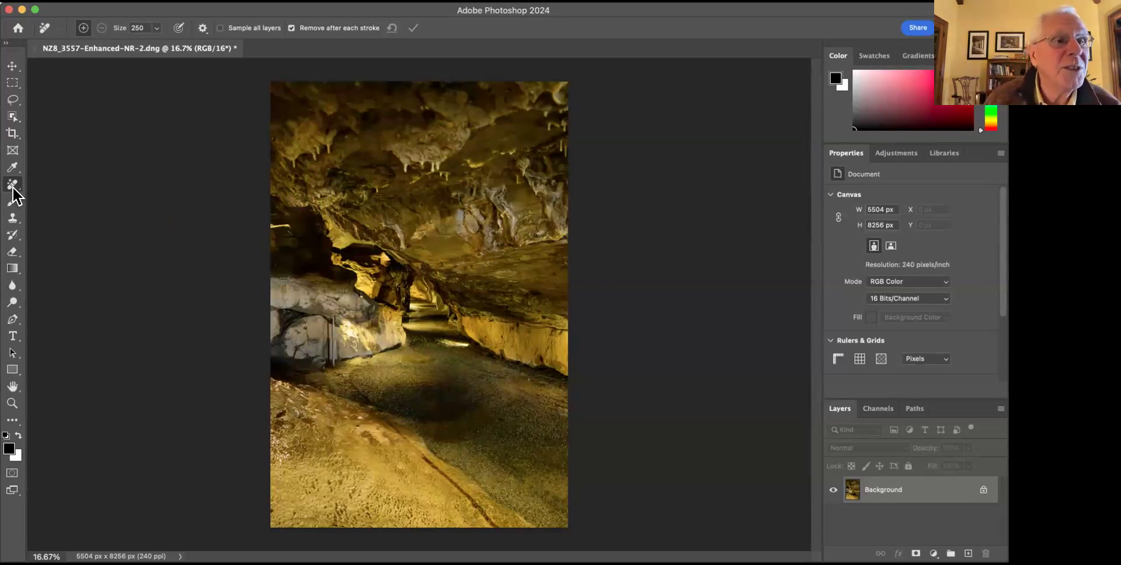
# - Inspect the retouched rock wall, remaining post and path at 66.7% magnification, and zoom back out to a wider view
pyautogui.click(12, 402)
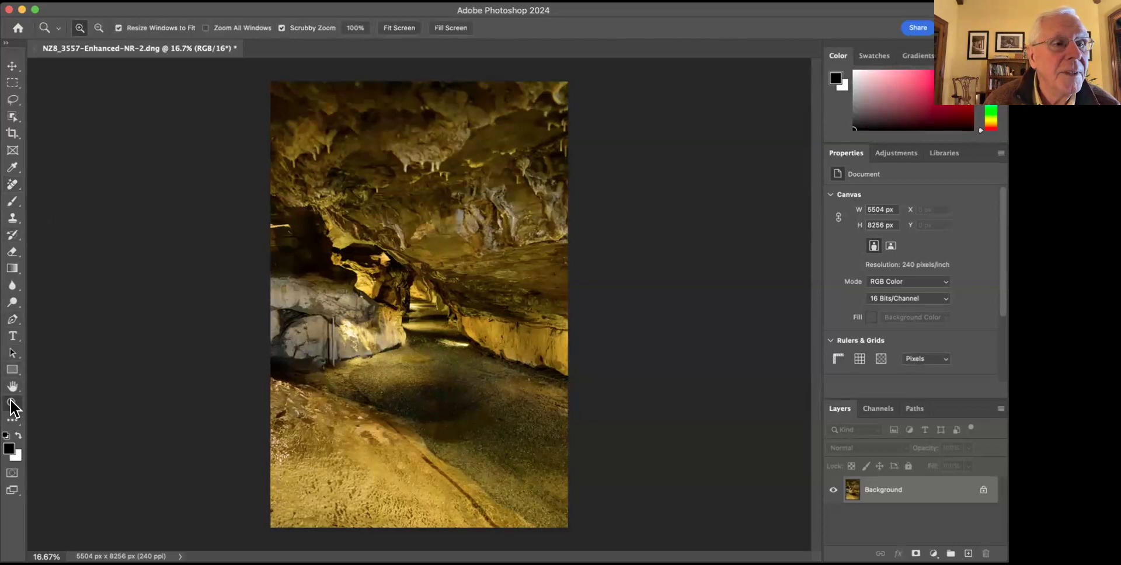
pyautogui.click(358, 296)
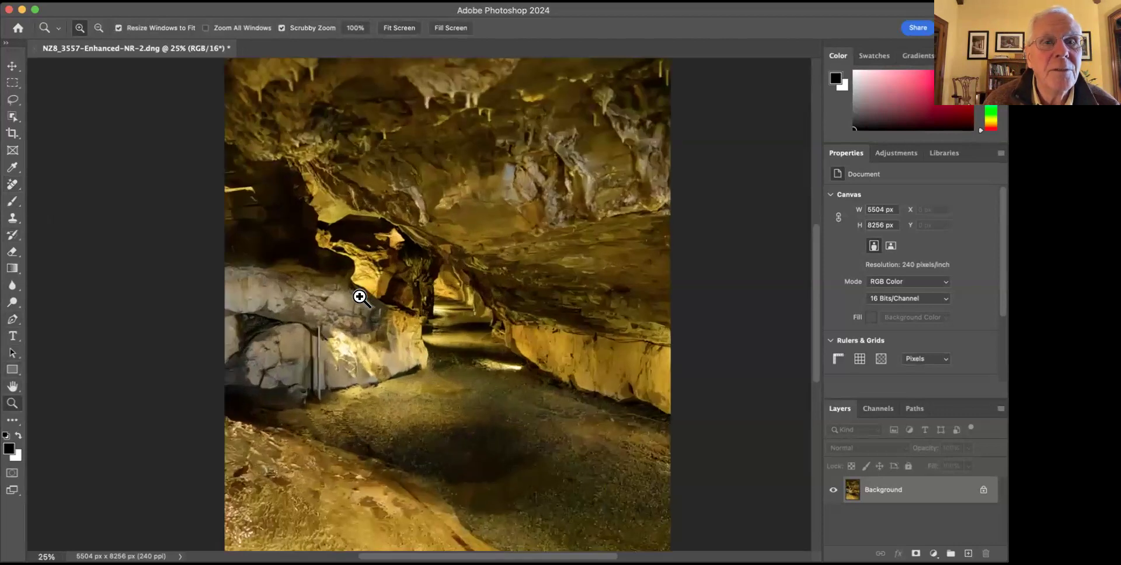
pyautogui.click(358, 295)
pyautogui.click(358, 295)
pyautogui.click(348, 295)
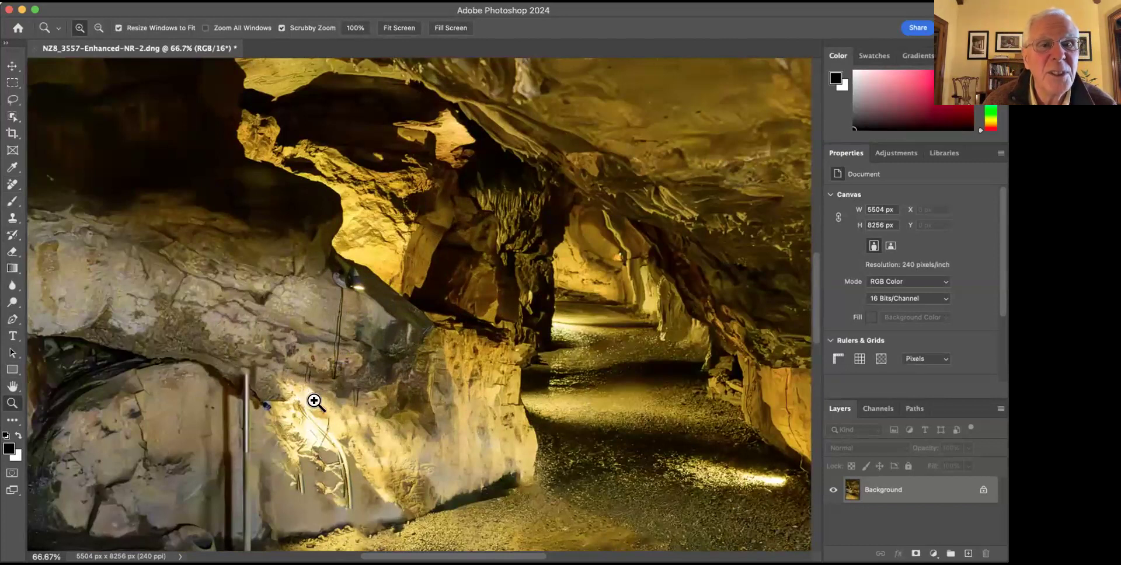
pyautogui.moveTo(442, 252); pyautogui.dragTo(386, 265)
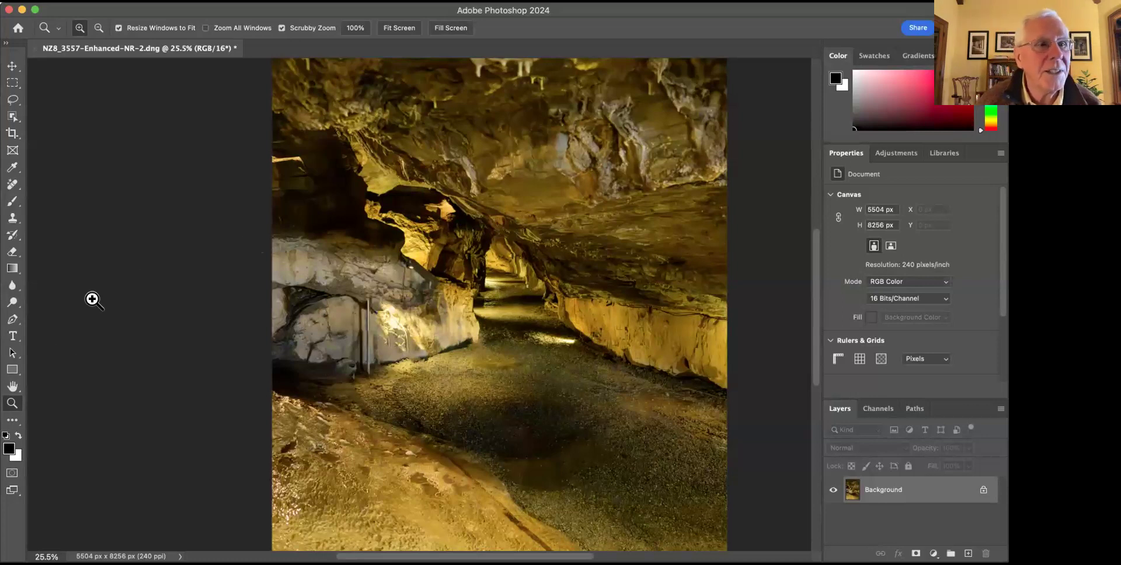
pyautogui.click(99, 28)
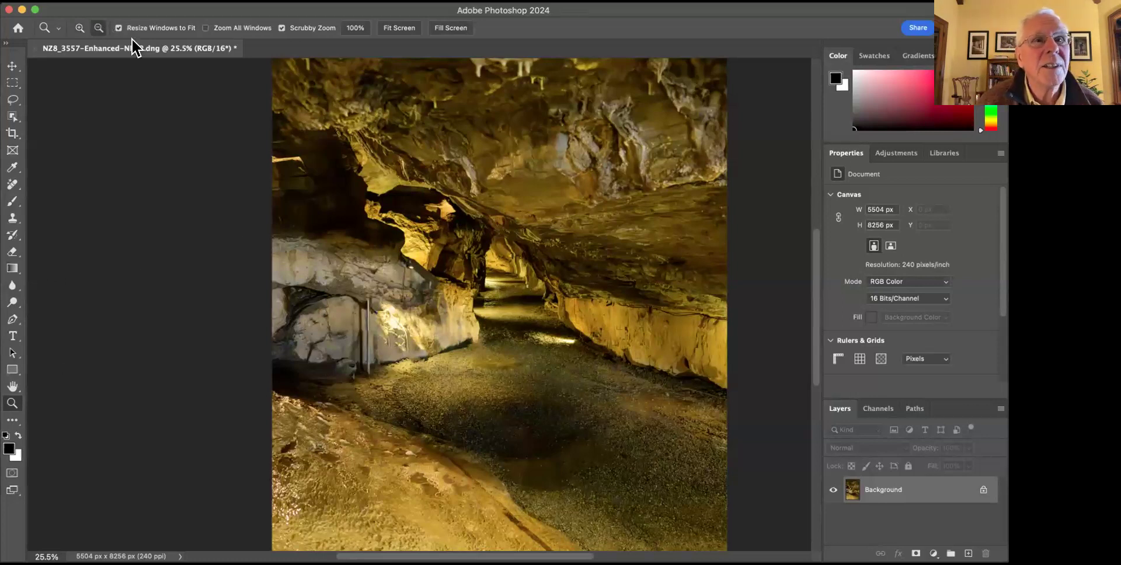
pyautogui.click(432, 195)
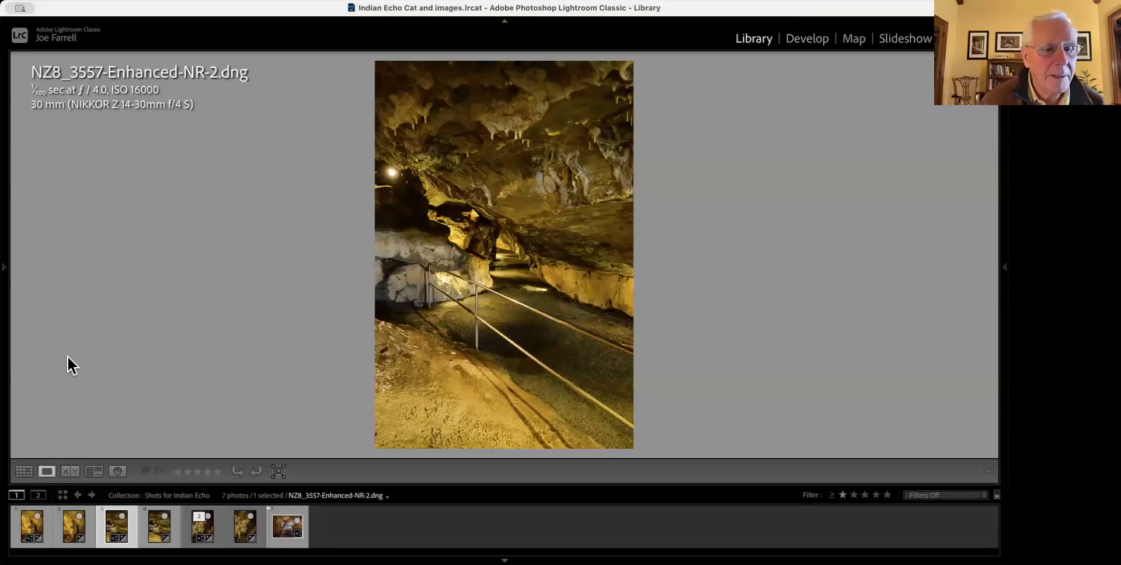
# - Switch back to Lightroom Classic, show the side panels, and display the Shots for Indian Echo collection as a thumbnail grid
pyautogui.press('Tab')
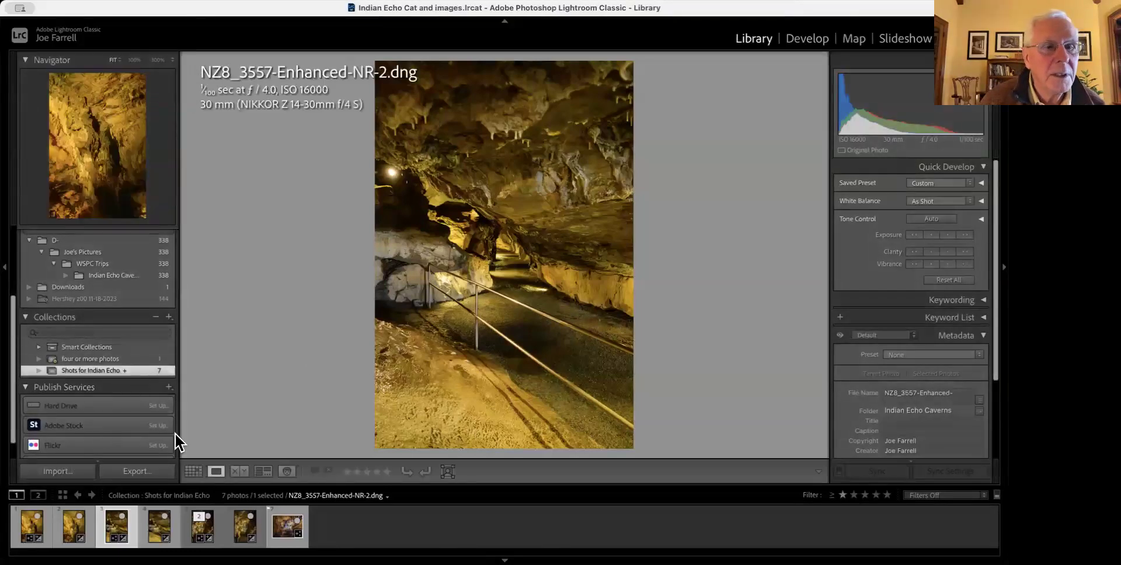
pyautogui.click(194, 471)
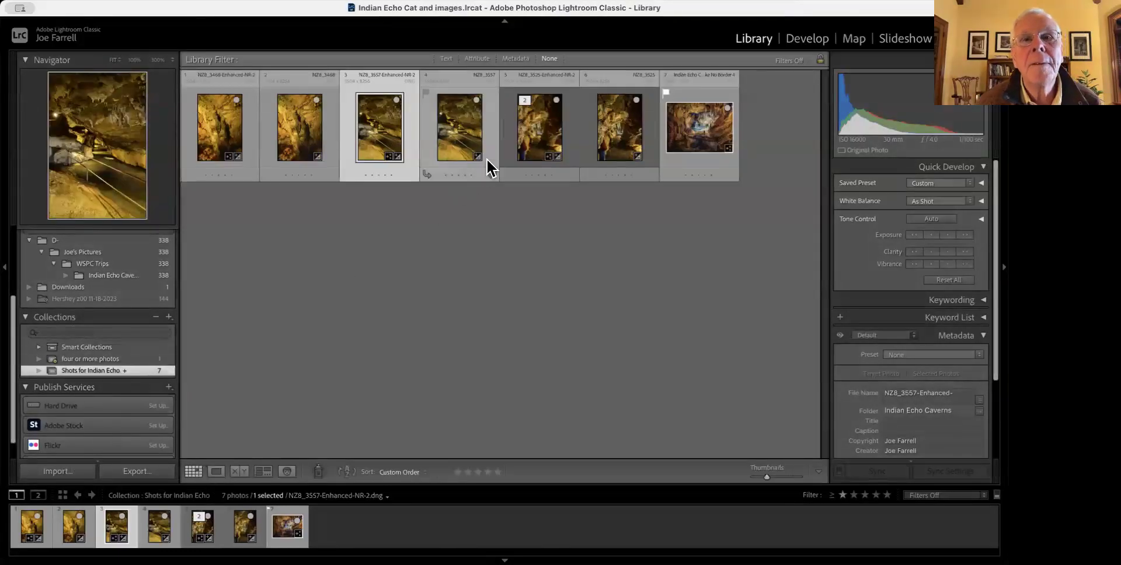
# - Compare NZ8_3525-Enhanced-NR-2.dng side by side with NZ8_3525.NEF, examining noise in the rock wall and red jacket at 100%
pyautogui.click(543, 143)
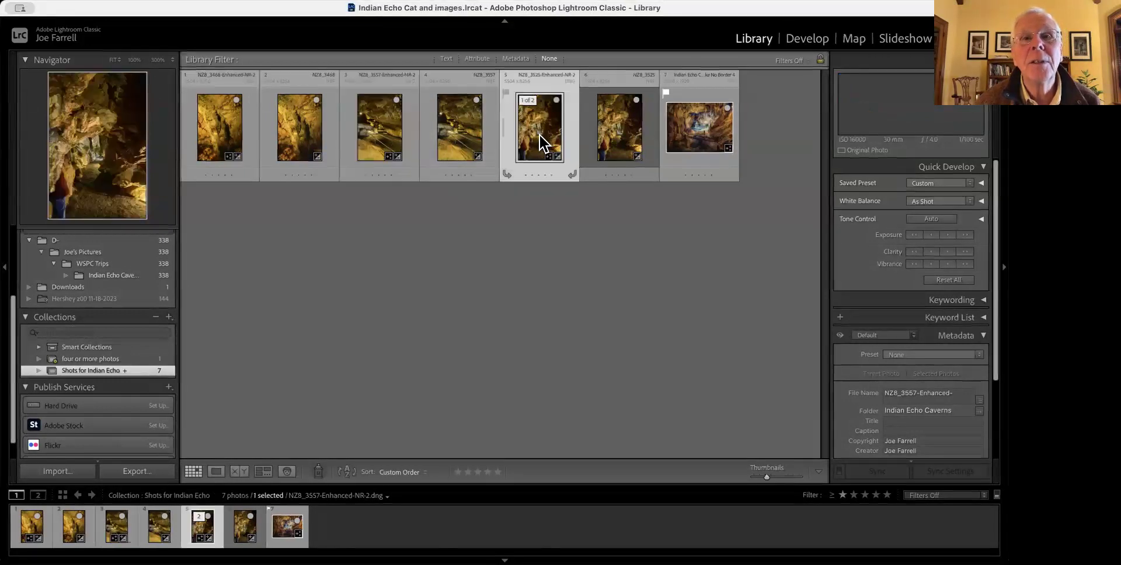
pyautogui.keyDown('super'); pyautogui.click(622, 138); pyautogui.keyUp('super')
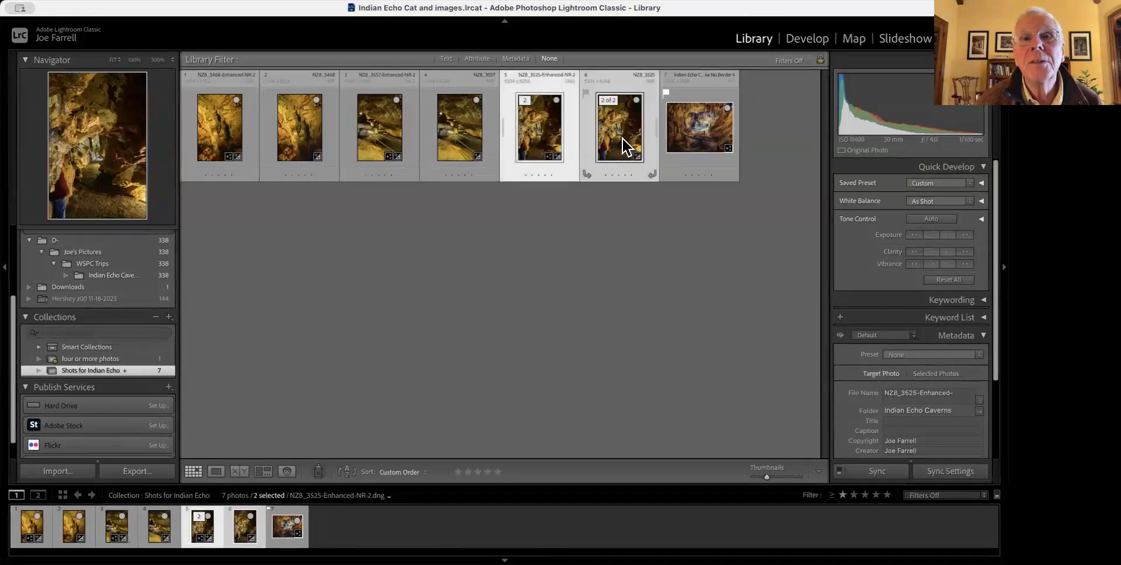
pyautogui.click(239, 472)
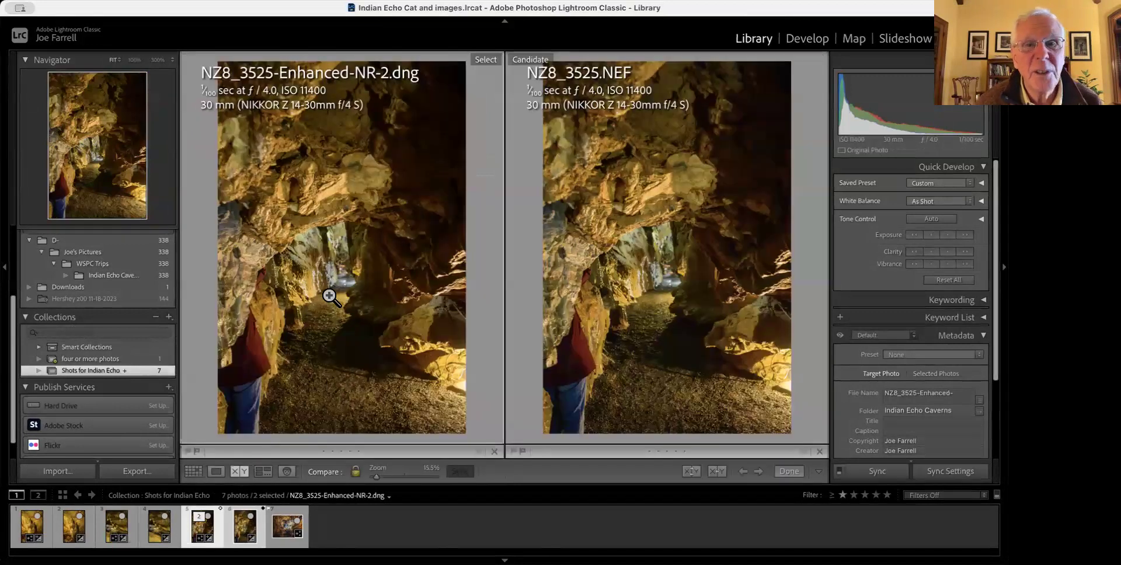
pyautogui.press('Tab')
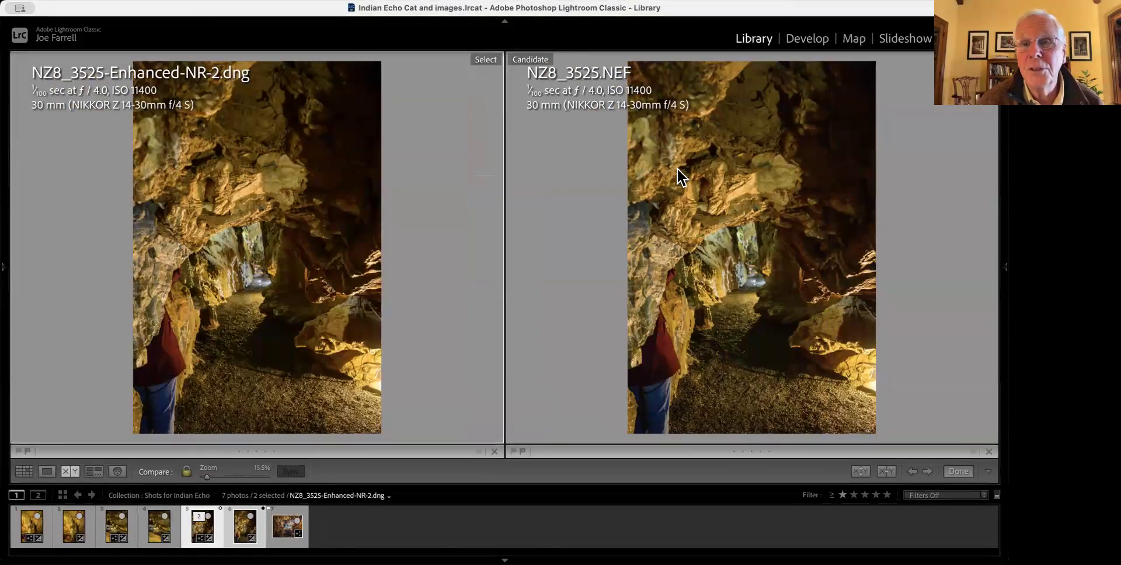
pyautogui.click(181, 239)
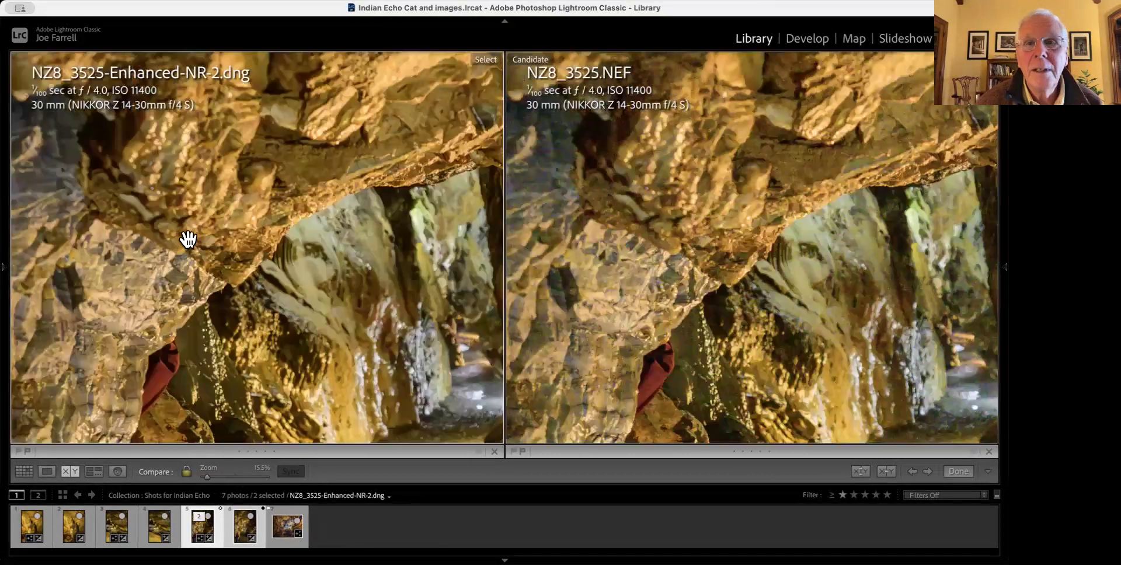
pyautogui.moveTo(689, 260); pyautogui.dragTo(689, 155)
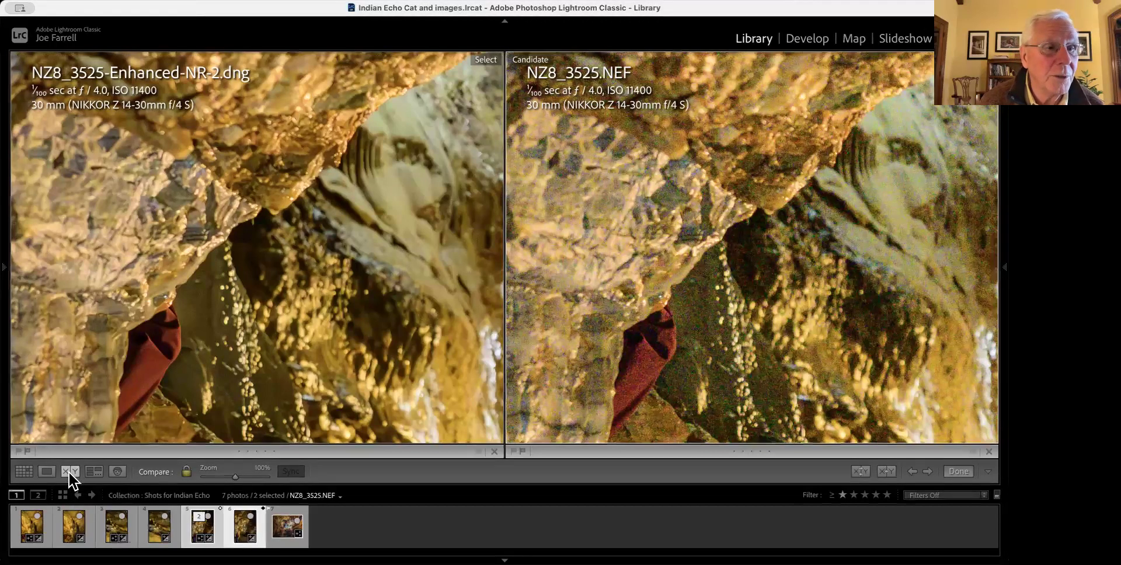
# - Show NZ8_3525-Enhanced-NR-2.dng on its own as a whole image and open it for editing in Adobe Photoshop 2024
pyautogui.click(47, 471)
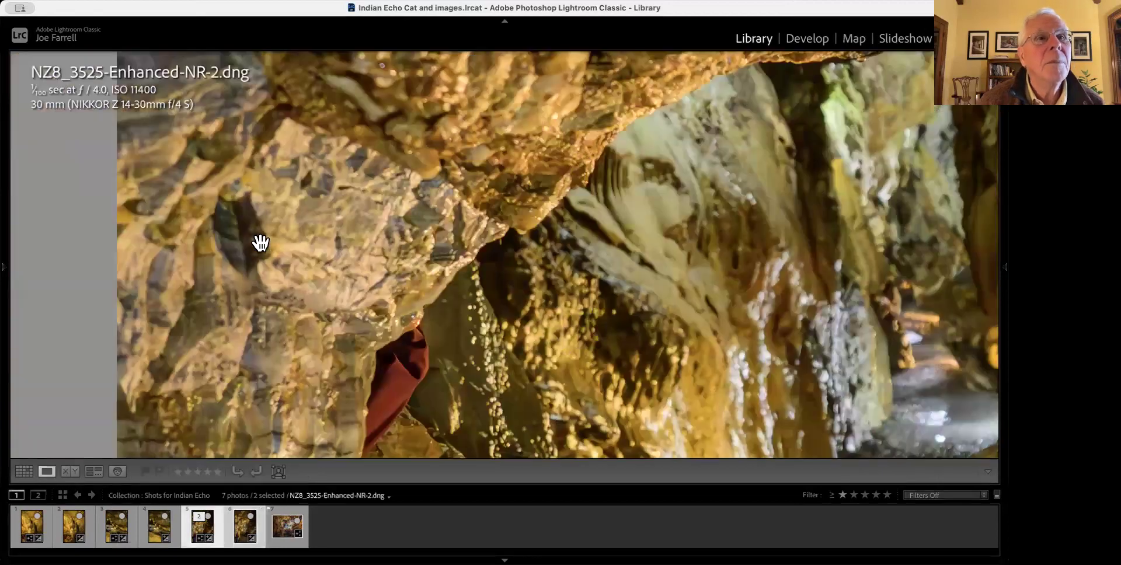
pyautogui.click(286, 220)
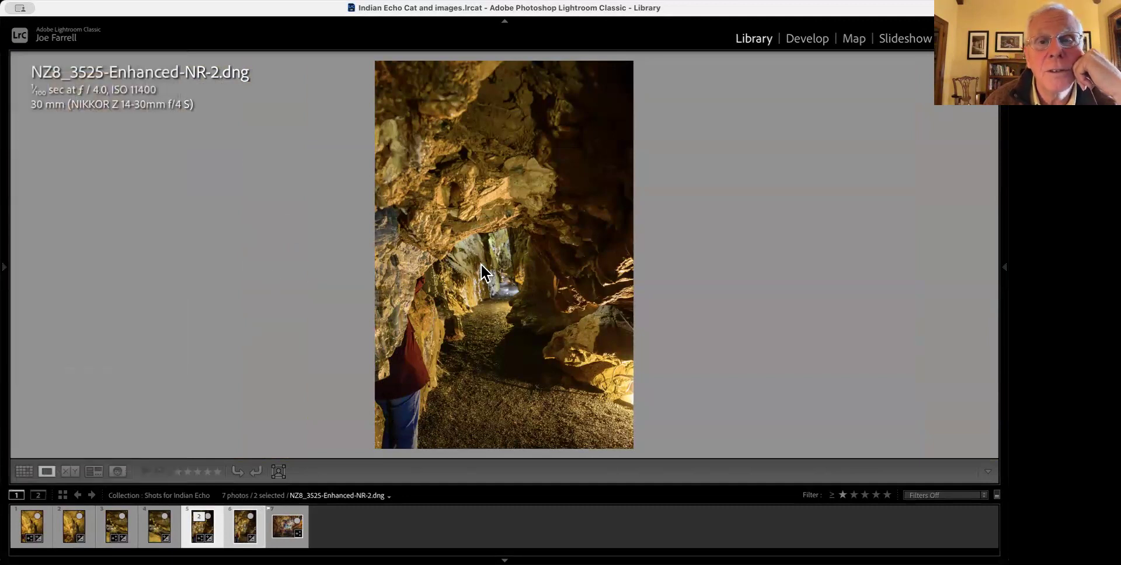
pyautogui.rightClick(481, 264)
pyautogui.moveTo(512, 234)
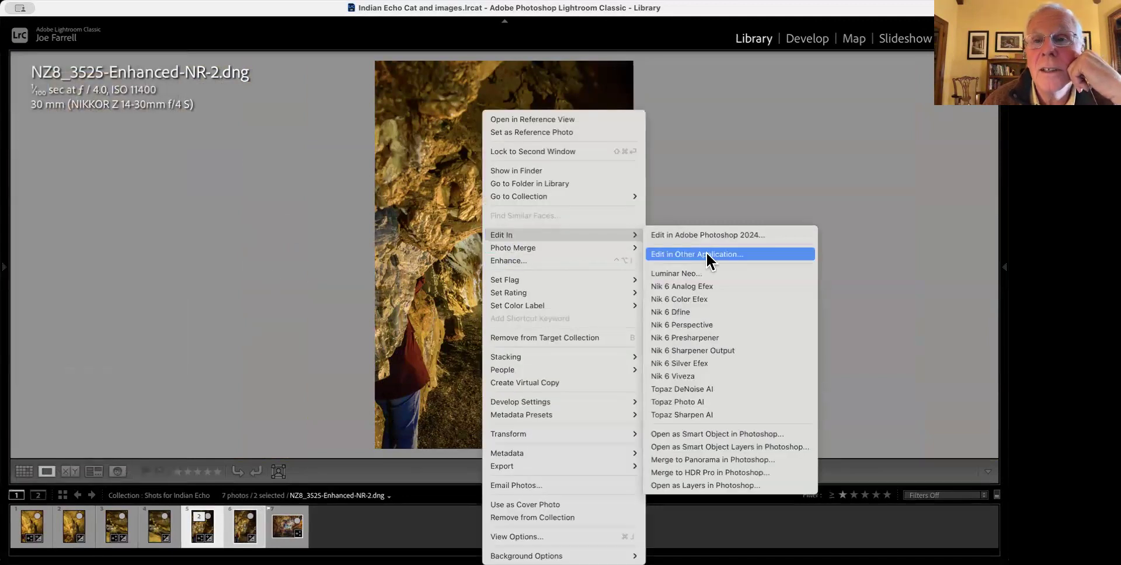
pyautogui.click(734, 234)
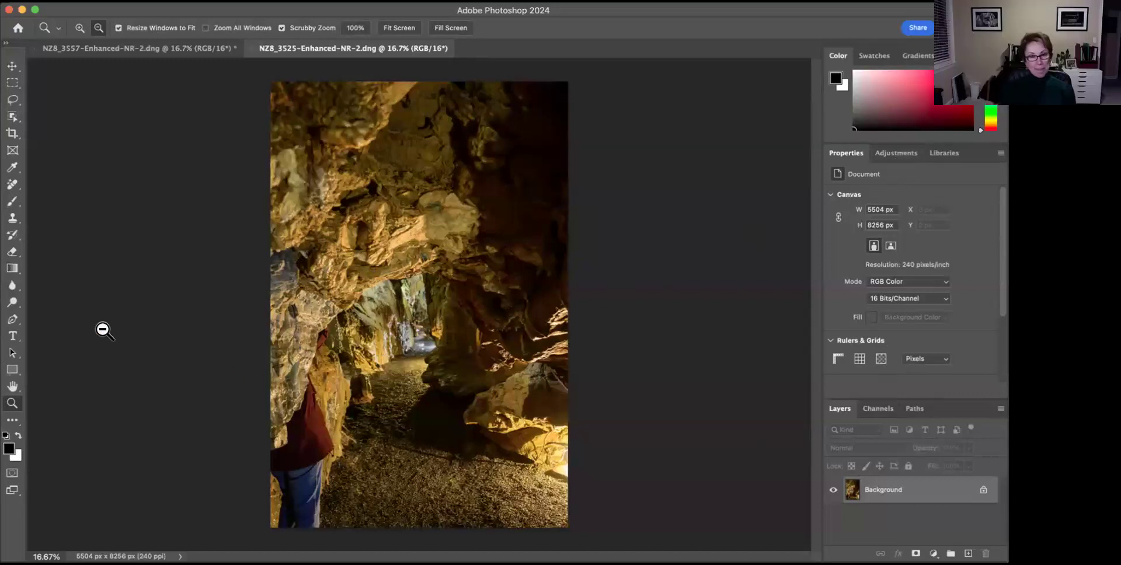
# - Lasso the person in the red jacket beside the cave wall and replace the selection using Generative Fill with an empty prompt
pyautogui.click(13, 100)
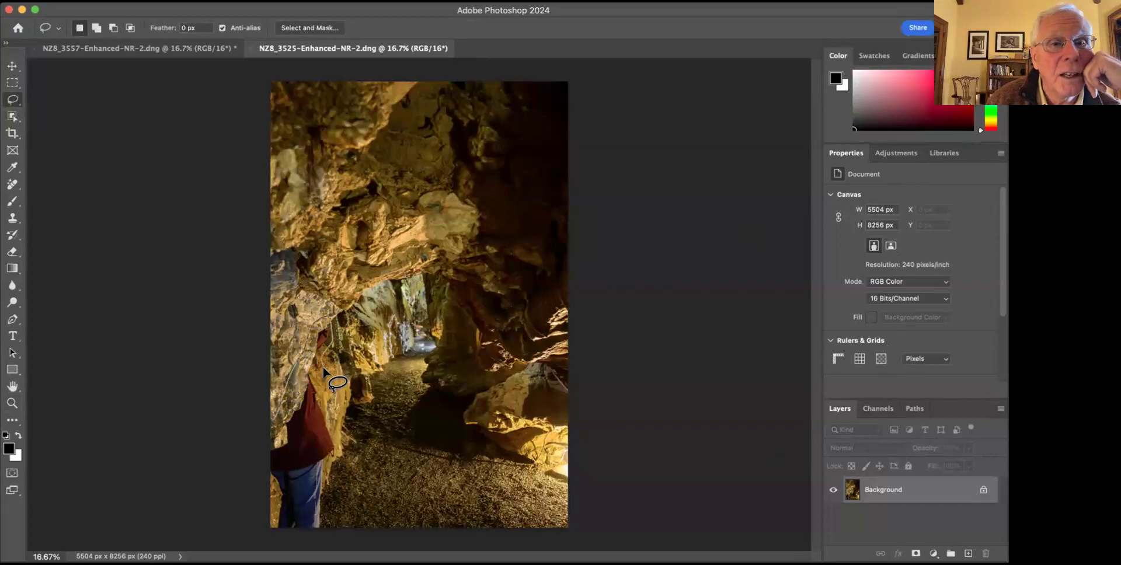
pyautogui.moveTo(333, 418); pyautogui.dragTo(330, 521)
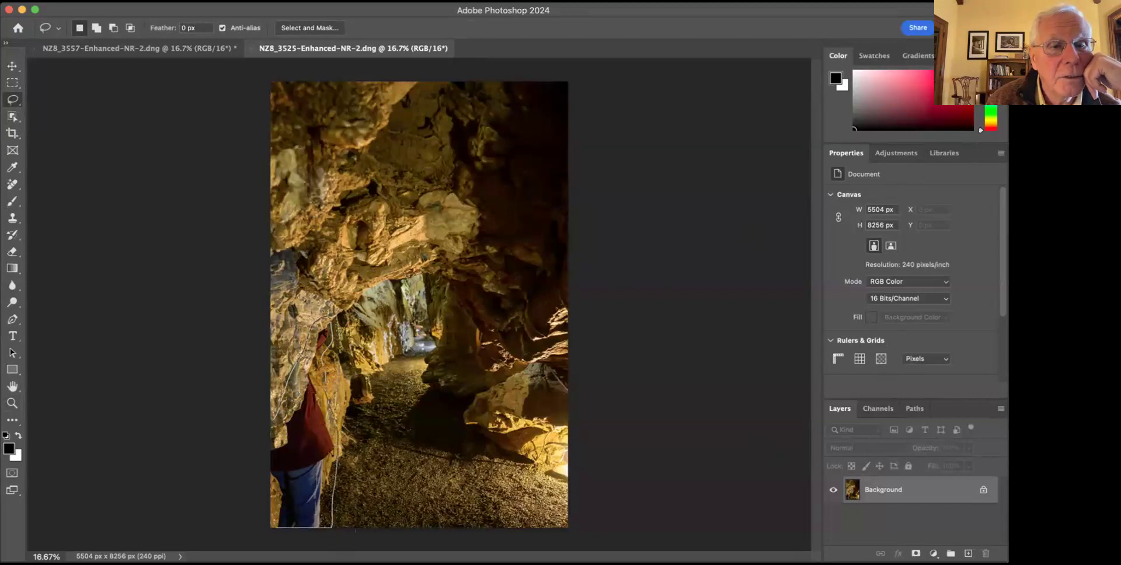
pyautogui.moveTo(273, 518); pyautogui.dragTo(272, 415)
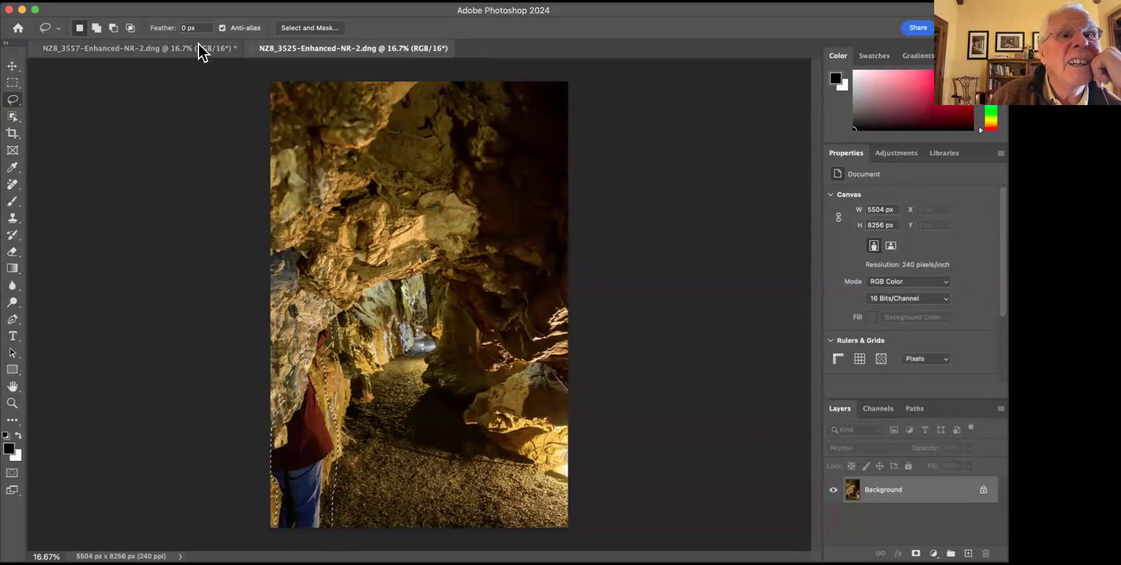
pyautogui.click(140, 2)
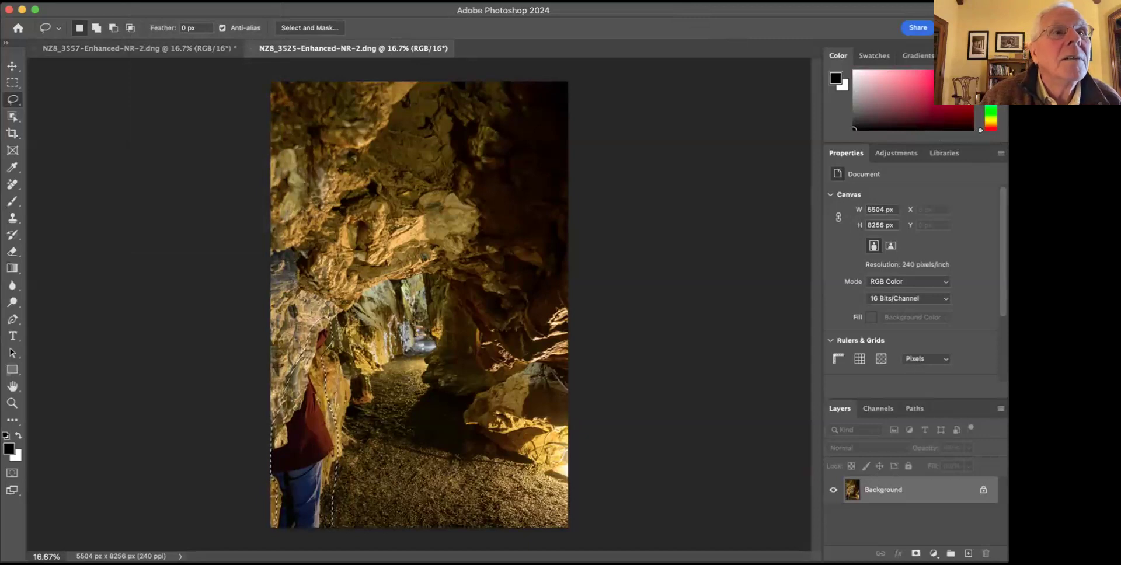
pyautogui.click(116, 1)
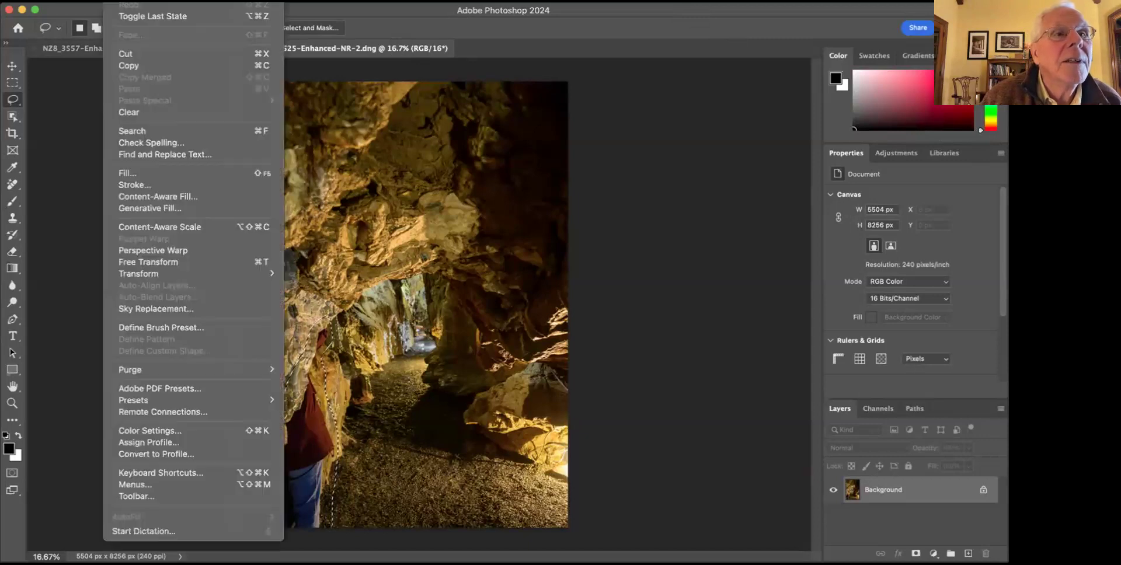
pyautogui.click(167, 208)
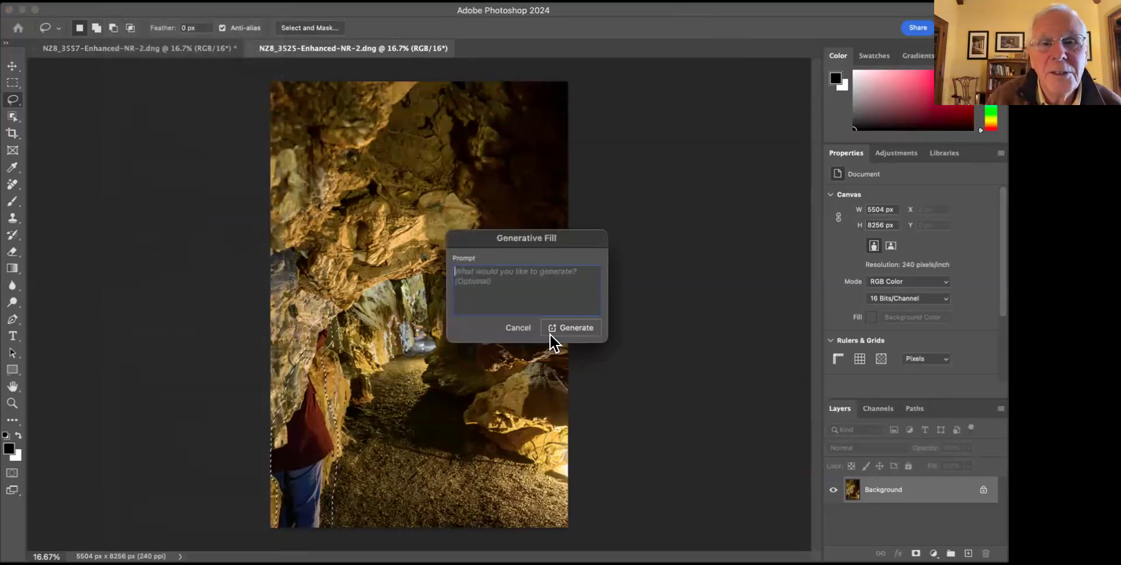
pyautogui.click(569, 327)
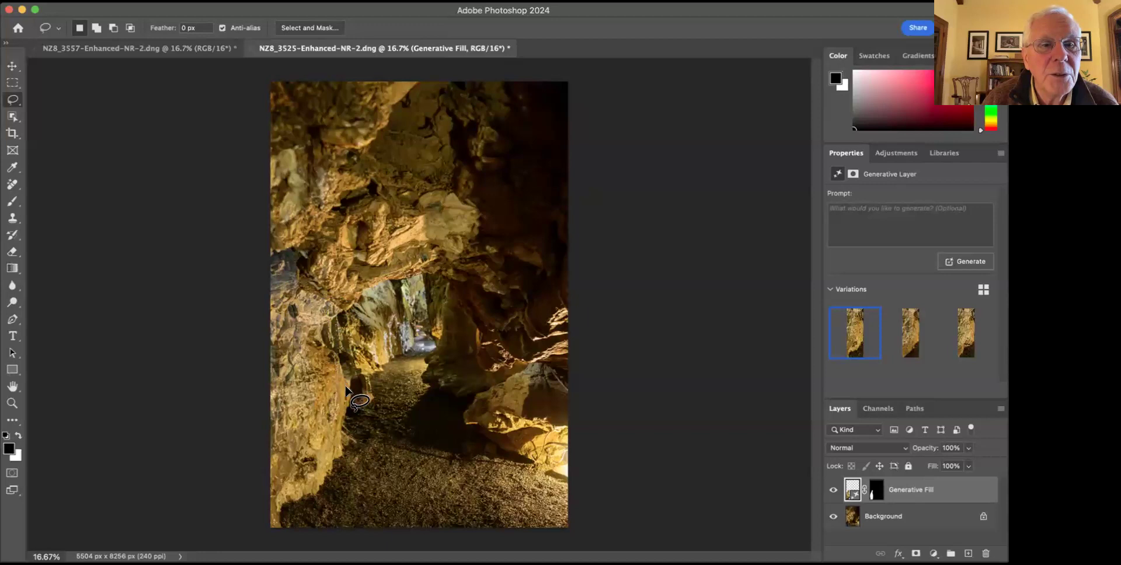
# - Preview the second and third Generative Fill variations of the rock wall and return to the first one
pyautogui.moveTo(858, 332)
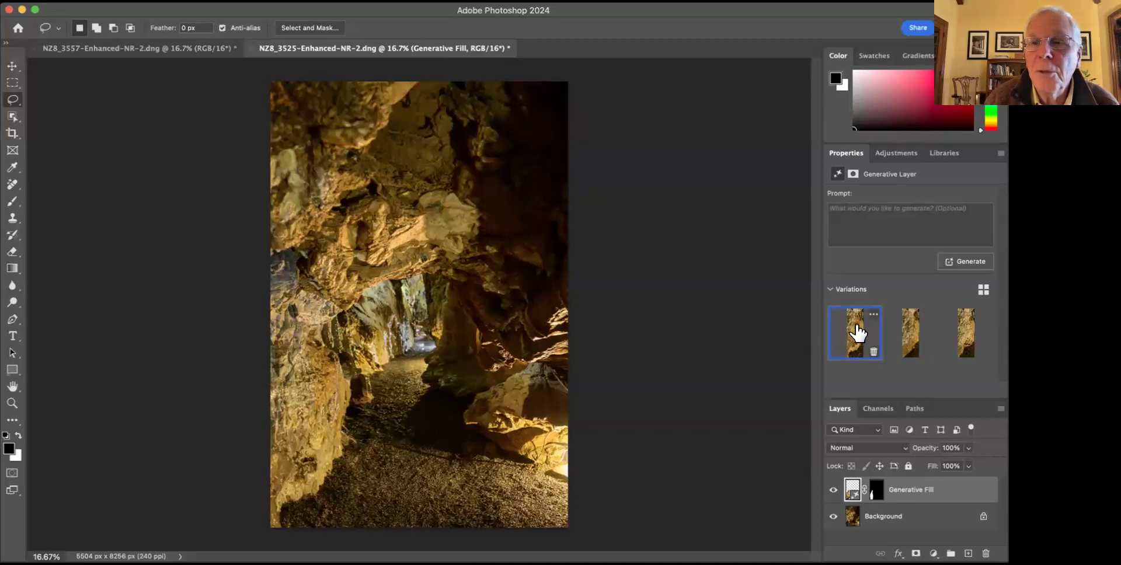
pyautogui.click(910, 333)
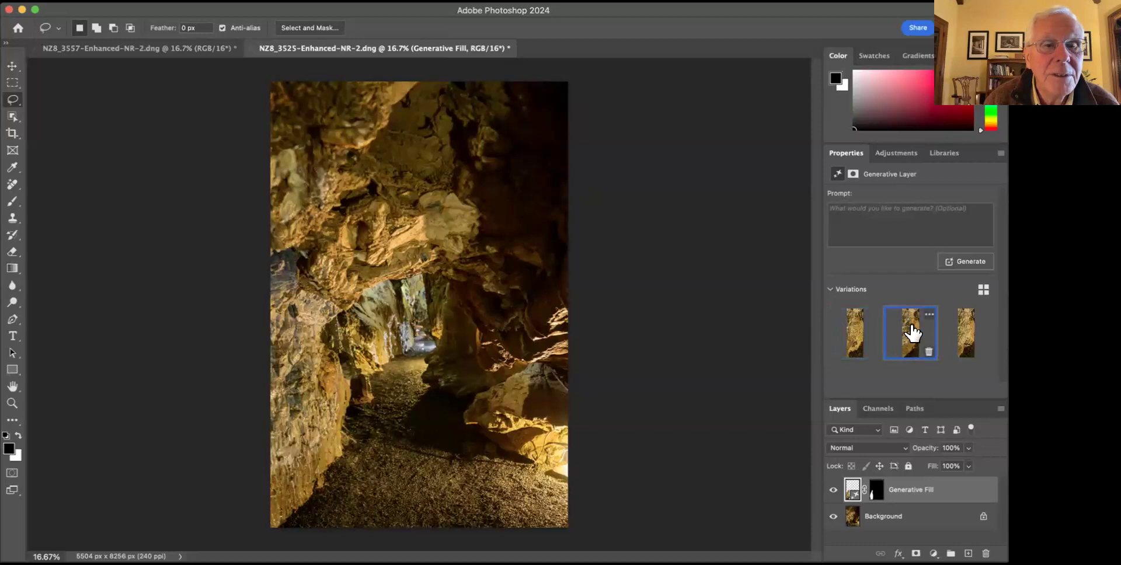
pyautogui.click(965, 334)
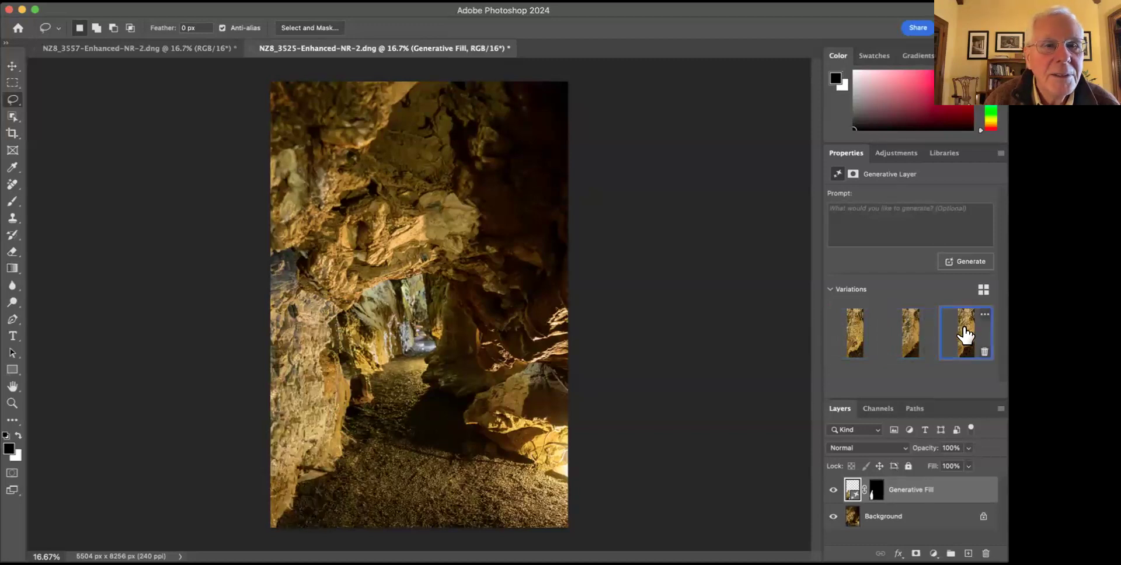
pyautogui.click(853, 328)
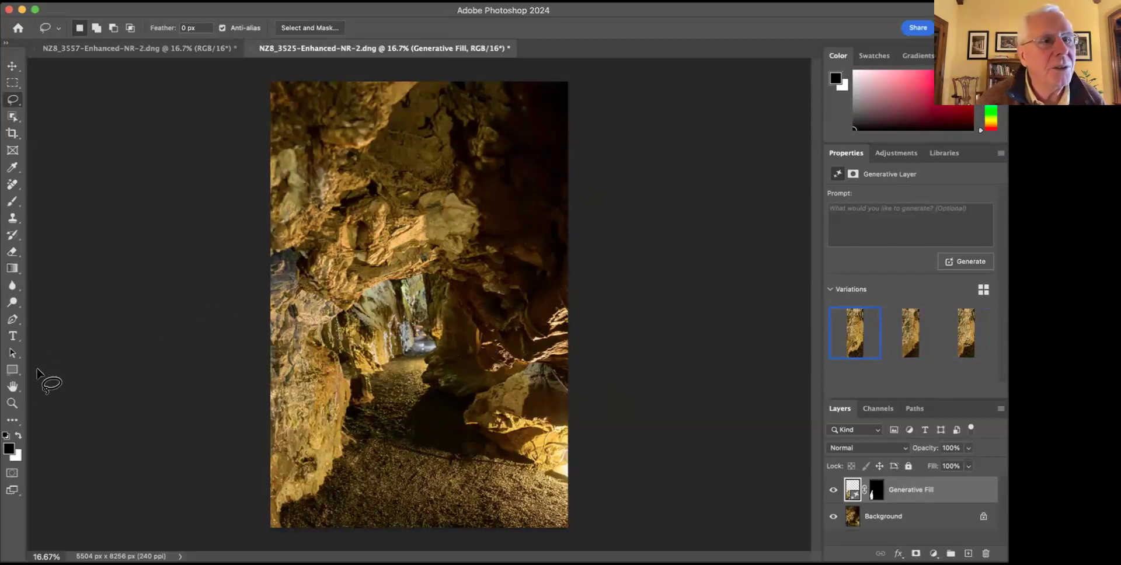
# - Inspect the generated rock wall and its blend into the path at up to 100% magnification, and zoom back out
pyautogui.click(13, 403)
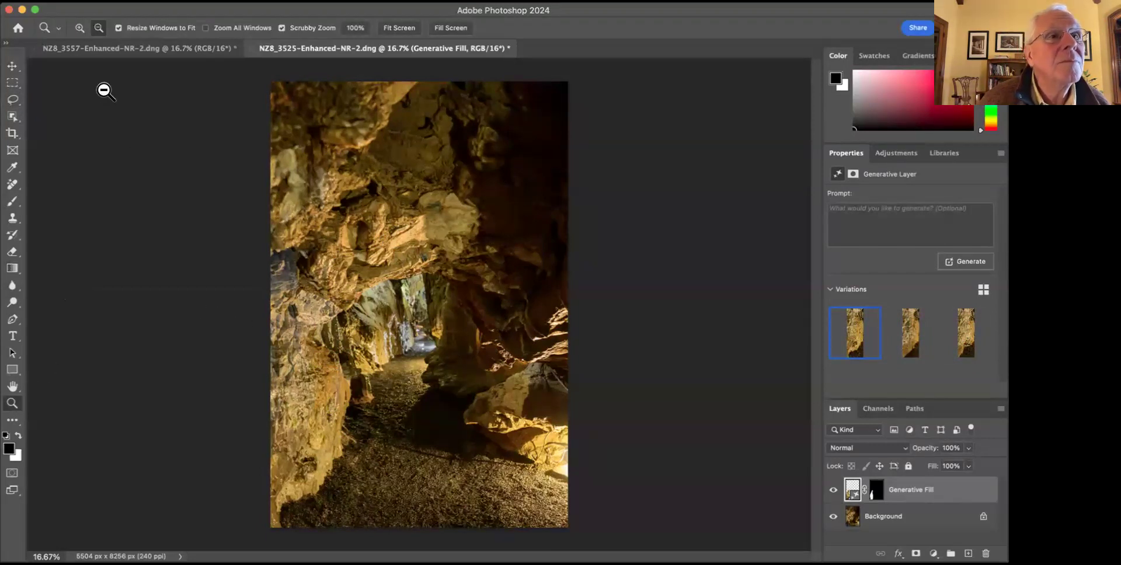
pyautogui.click(308, 380)
pyautogui.moveTo(309, 380); pyautogui.dragTo(308, 380)
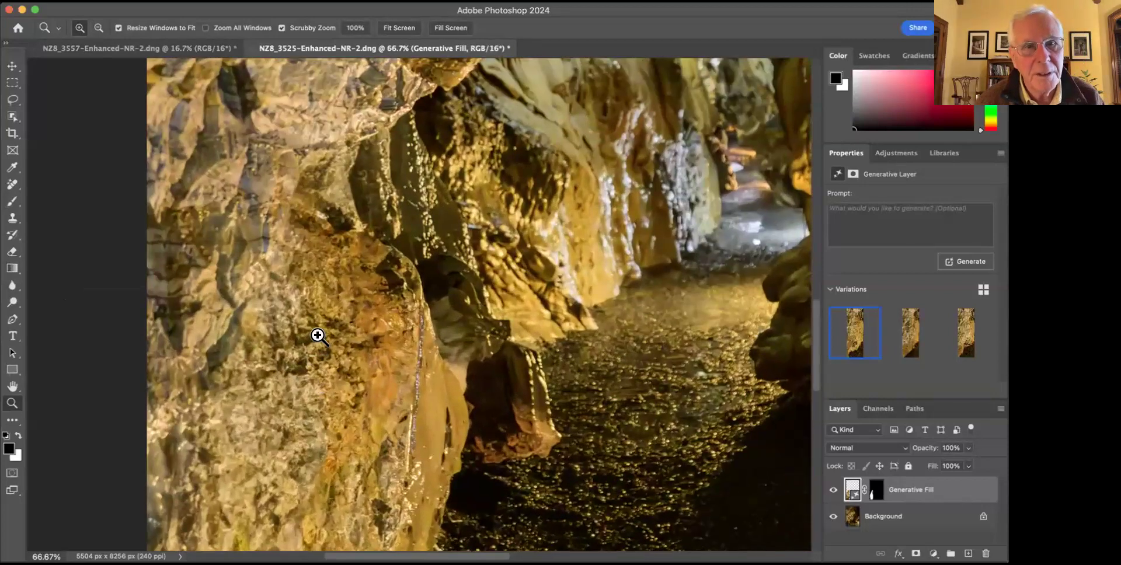
pyautogui.moveTo(317, 333); pyautogui.dragTo(282, 288)
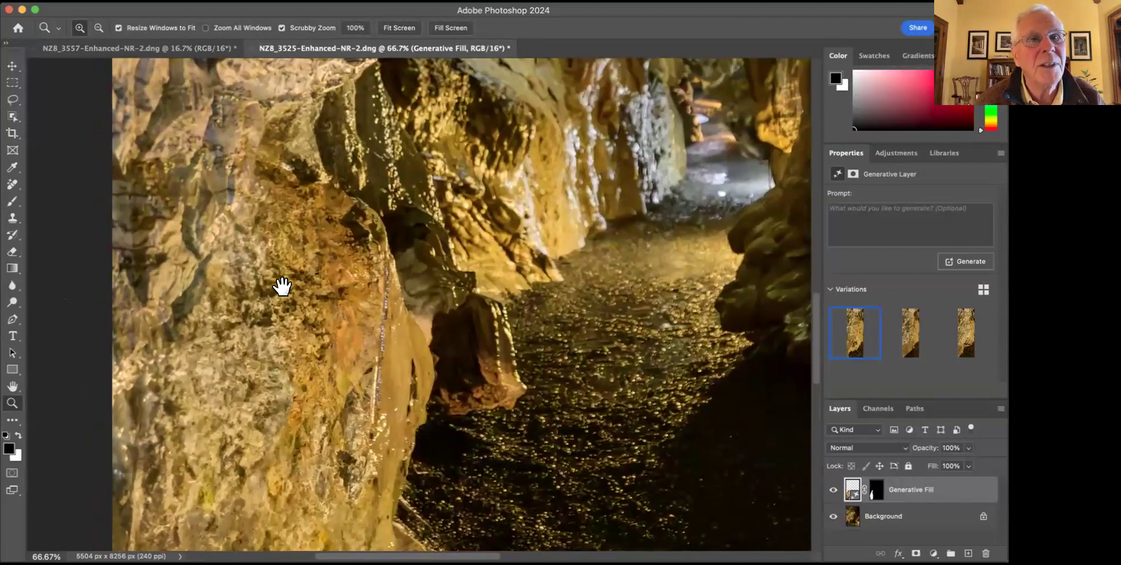
pyautogui.click(286, 285)
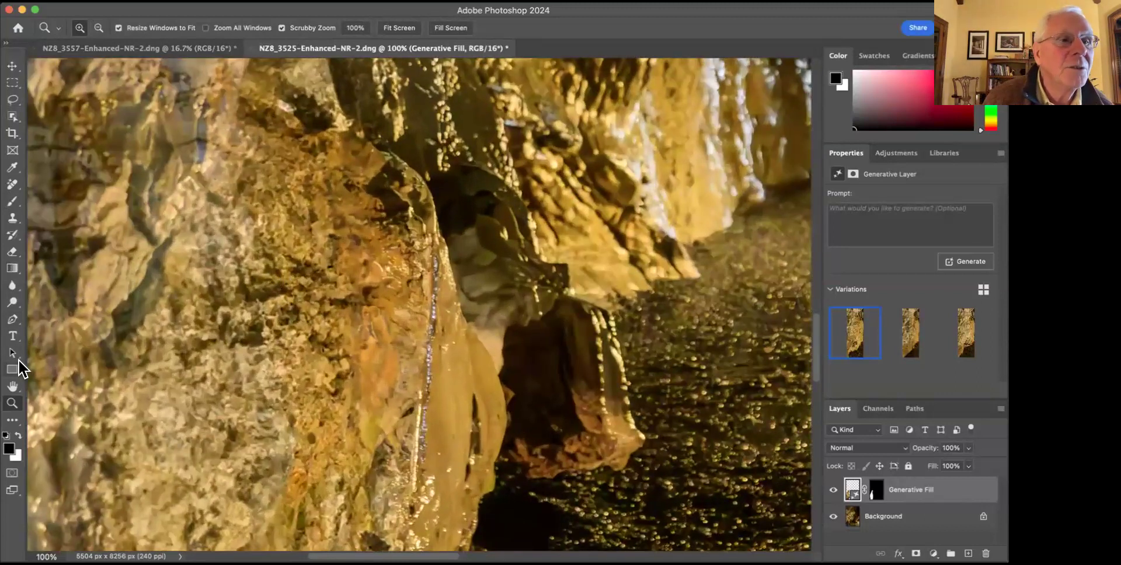
pyautogui.click(99, 28)
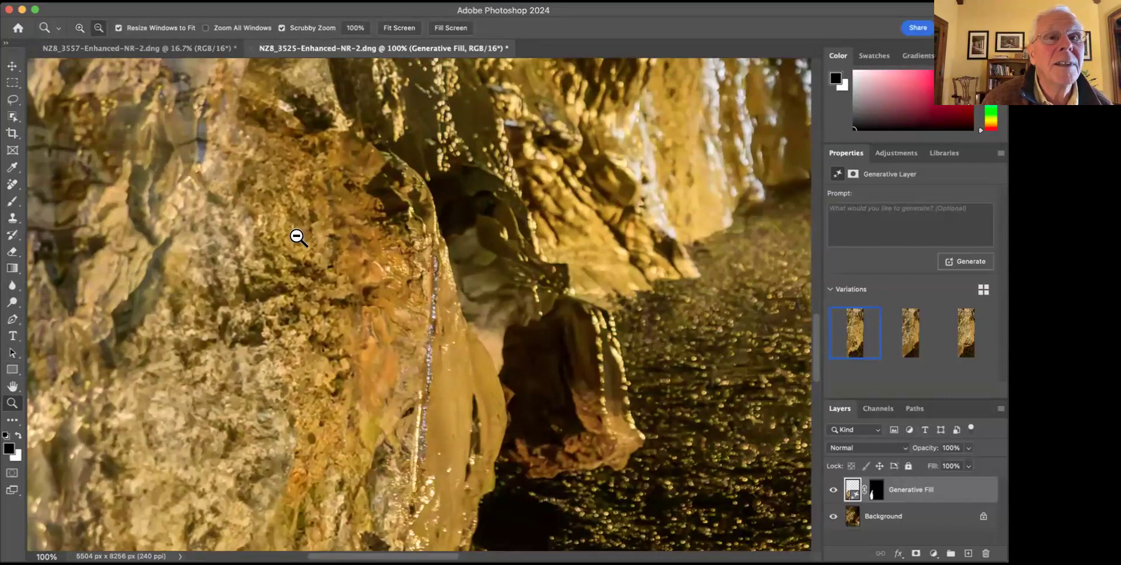
pyautogui.click(297, 237)
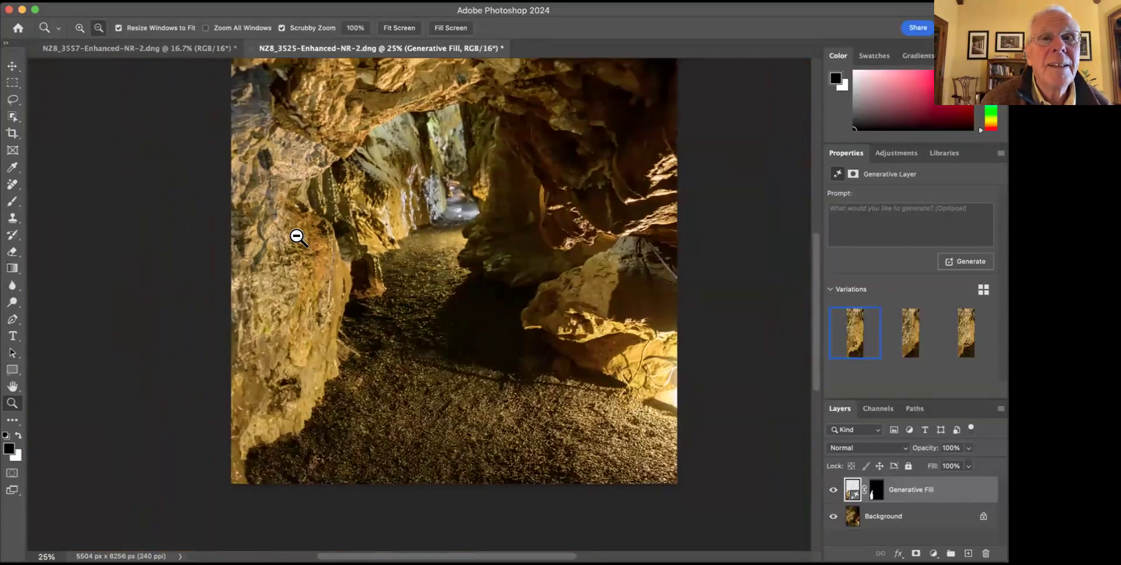
pyautogui.click(297, 237)
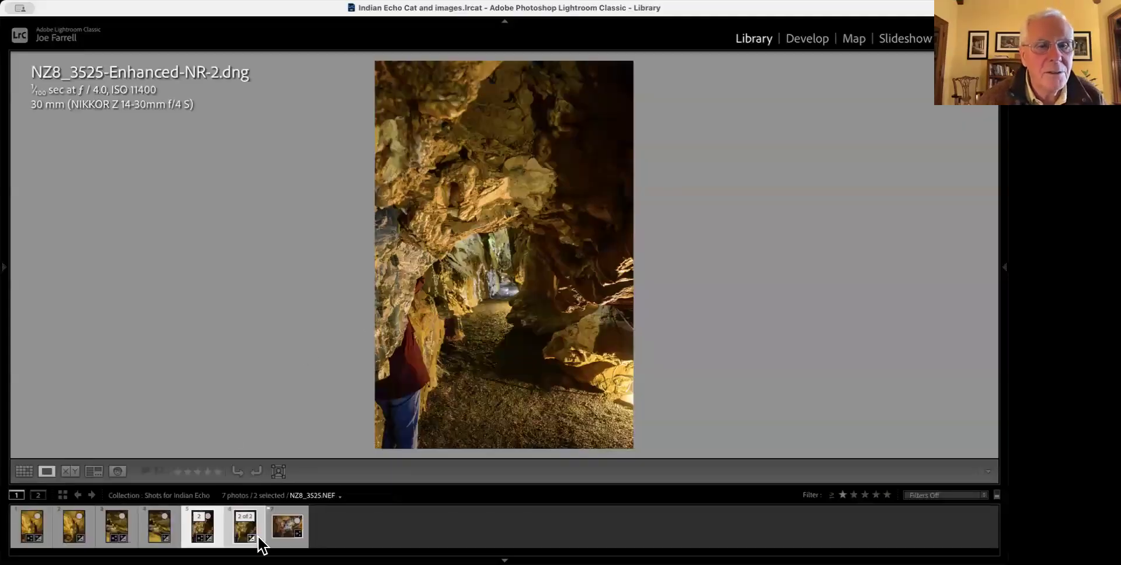
# - Switch back to Lightroom Classic and view the collection's last photo, the cave with the blue pool, in full screen
pyautogui.click(288, 532)
pyautogui.press('f')
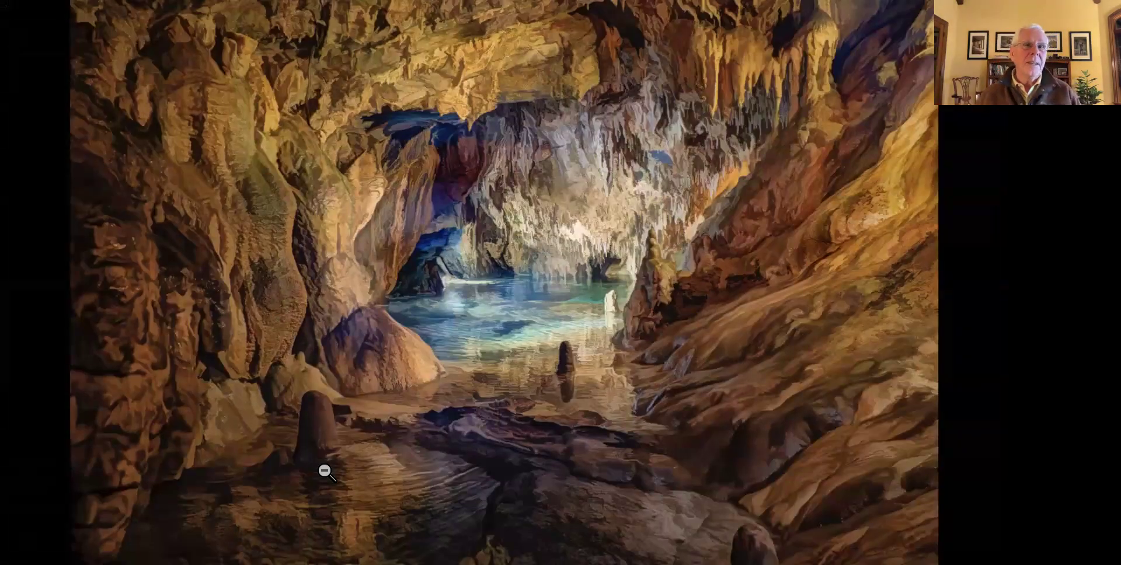